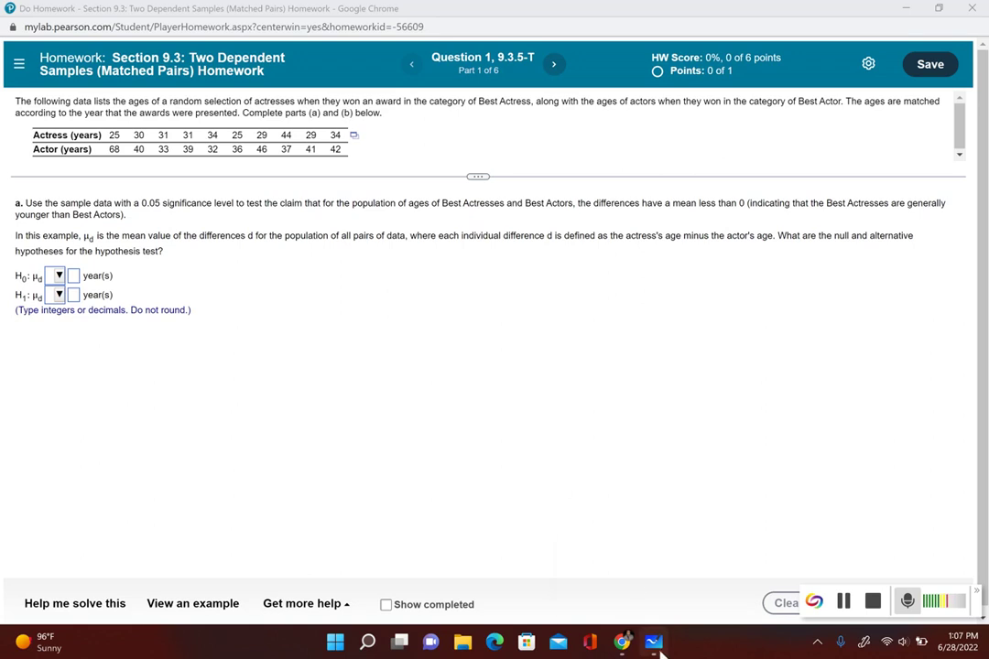
Step: Switch to Microsoft Whiteboard and handwrite the claim "1) μd < 0" and its opposite "2) μd ≥ 0" on separate lines
mouse_move(657, 648)
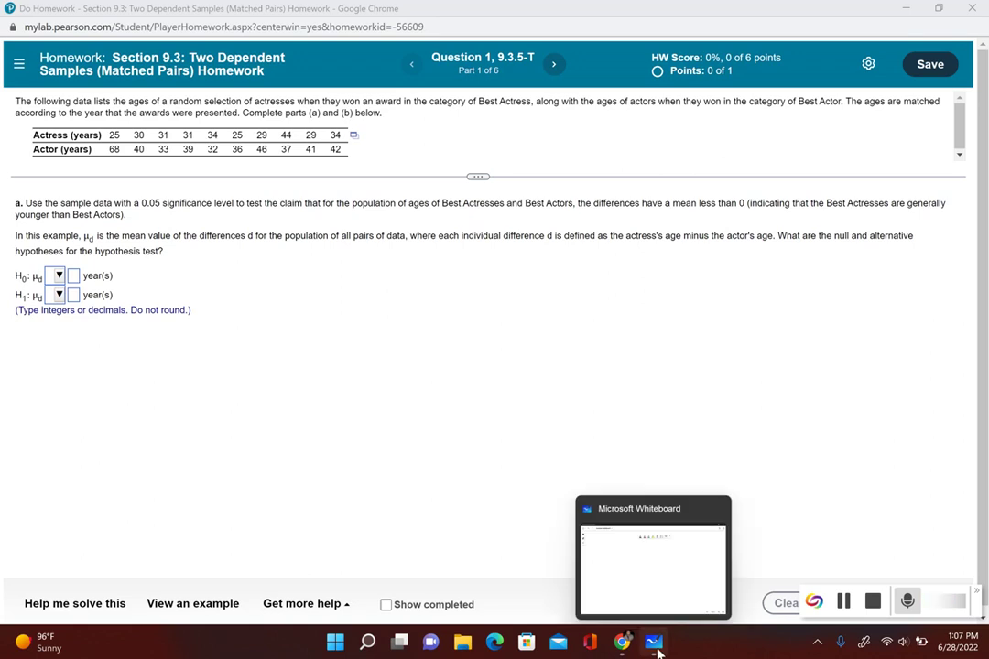
click(654, 643)
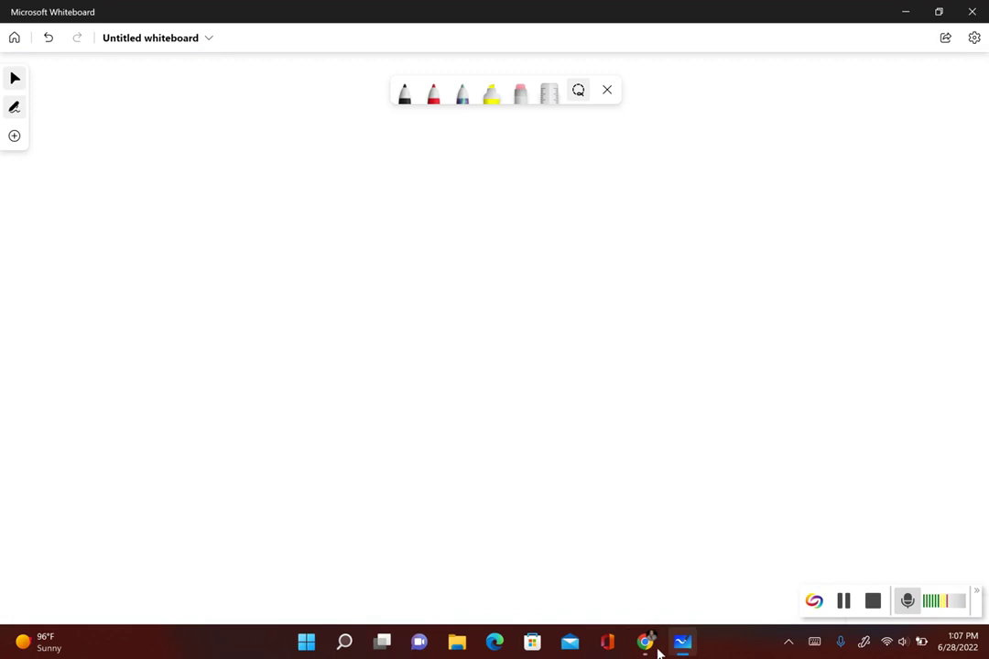
mouse_move(93, 155)
mouse_down()
mouse_move(97, 177)
mouse_move(109, 181)
mouse_up()
mouse_move(172, 159)
mouse_down()
mouse_move(162, 179)
mouse_move(192, 170)
mouse_up()
mouse_move(206, 162)
mouse_down()
mouse_move(205, 172)
mouse_move(246, 170)
mouse_up()
drag(275, 153, 275, 154)
mouse_move(108, 216)
mouse_down()
mouse_move(139, 236)
mouse_move(174, 233)
mouse_up()
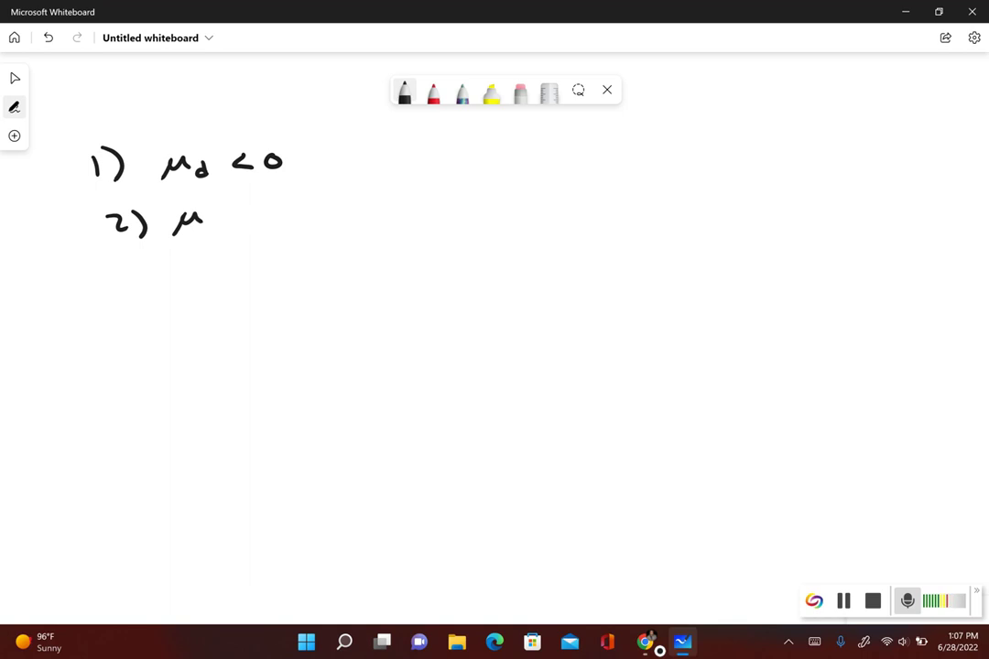
mouse_move(225, 211)
mouse_down()
mouse_move(266, 218)
mouse_move(267, 230)
mouse_move(289, 214)
mouse_up()
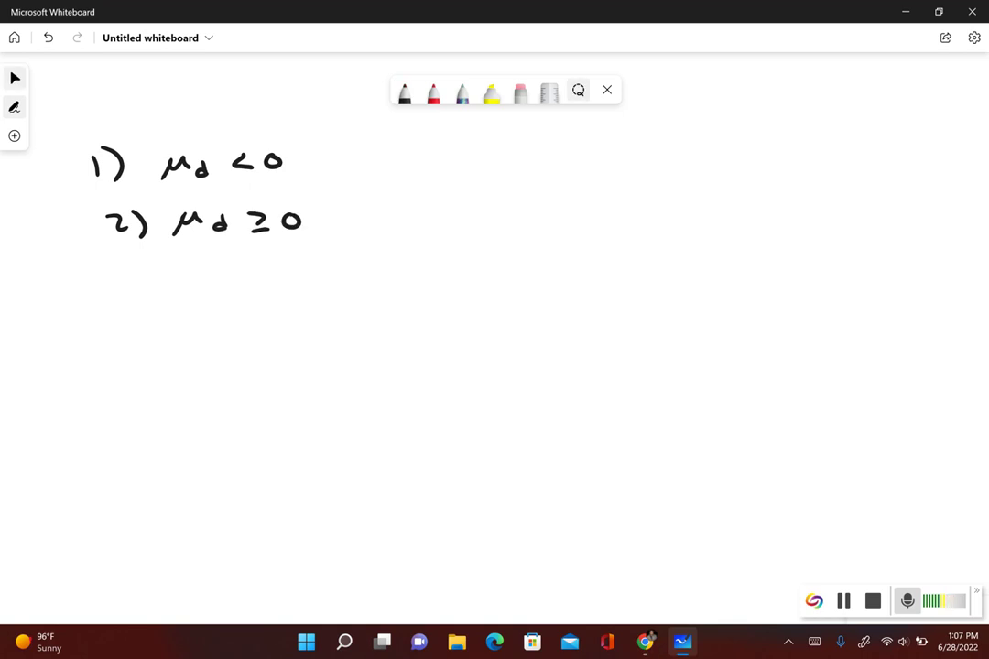
Step: Handwrite the null hypothesis "3) H0: μd = 0" in black as the third line
mouse_move(122, 280)
mouse_down()
mouse_move(152, 286)
mouse_move(149, 301)
mouse_move(191, 297)
mouse_up()
mouse_move(203, 280)
mouse_down()
mouse_move(202, 298)
mouse_move(203, 288)
mouse_up()
drag(220, 286, 218, 286)
click(242, 284)
click(242, 293)
click(578, 90)
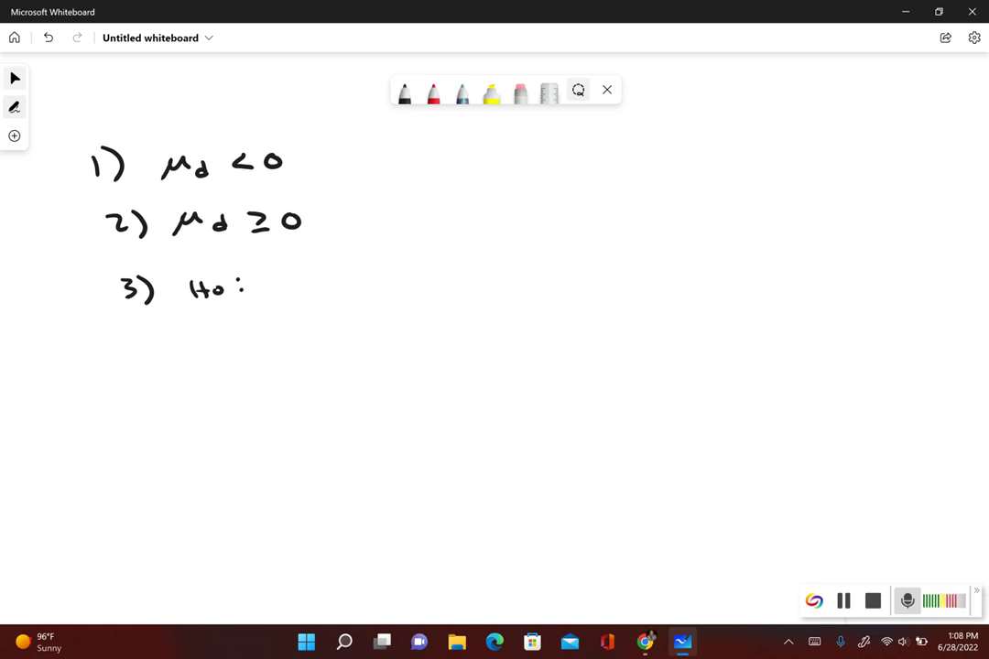
click(404, 90)
drag(282, 278, 272, 294)
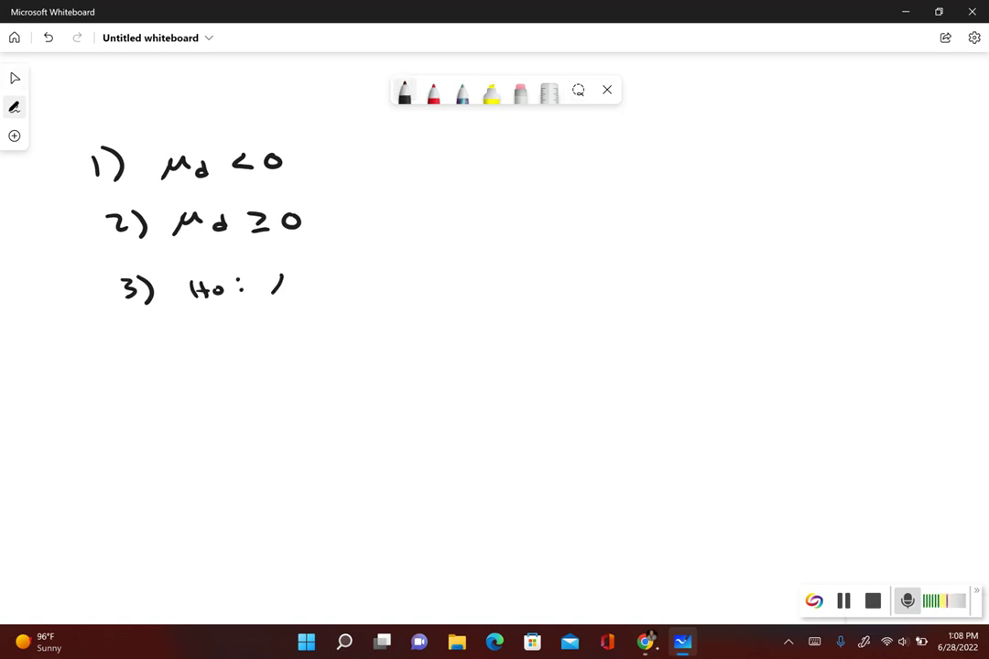
drag(362, 273, 360, 274)
click(578, 90)
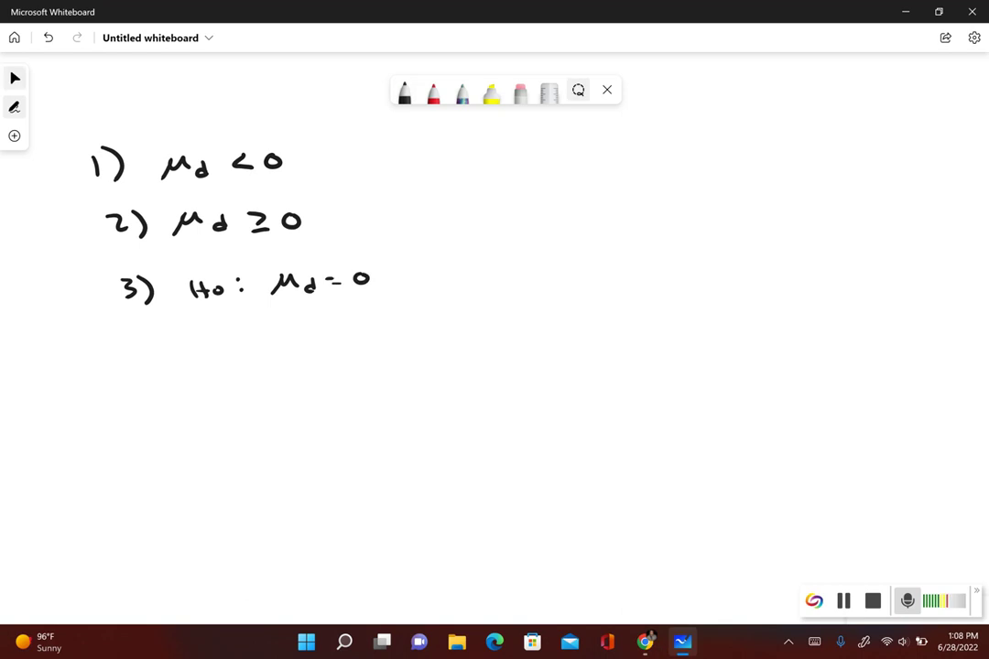
Step: Handwrite the alternative hypothesis "H1: μd < 0" in black under H0, and mark lines 1 and 2 with a red squiggle
click(404, 90)
drag(200, 334, 214, 332)
drag(214, 326, 215, 340)
drag(230, 334, 232, 344)
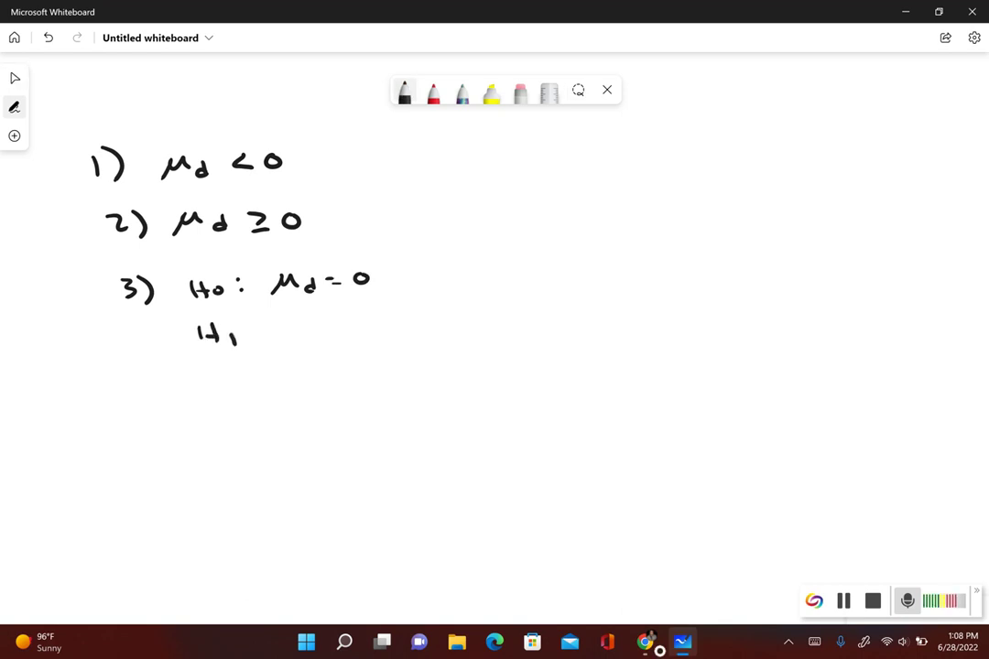
click(248, 332)
click(248, 338)
click(578, 90)
click(433, 89)
mouse_move(331, 140)
mouse_down()
mouse_move(348, 202)
mouse_move(341, 216)
mouse_up()
click(404, 90)
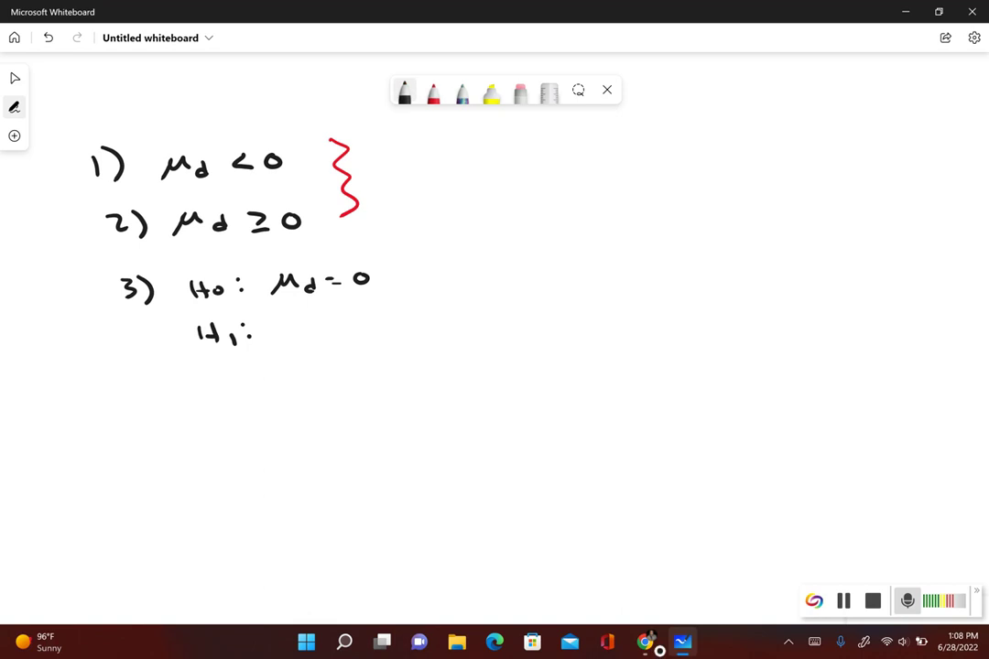
mouse_move(282, 333)
mouse_down()
mouse_move(357, 337)
mouse_move(373, 321)
mouse_up()
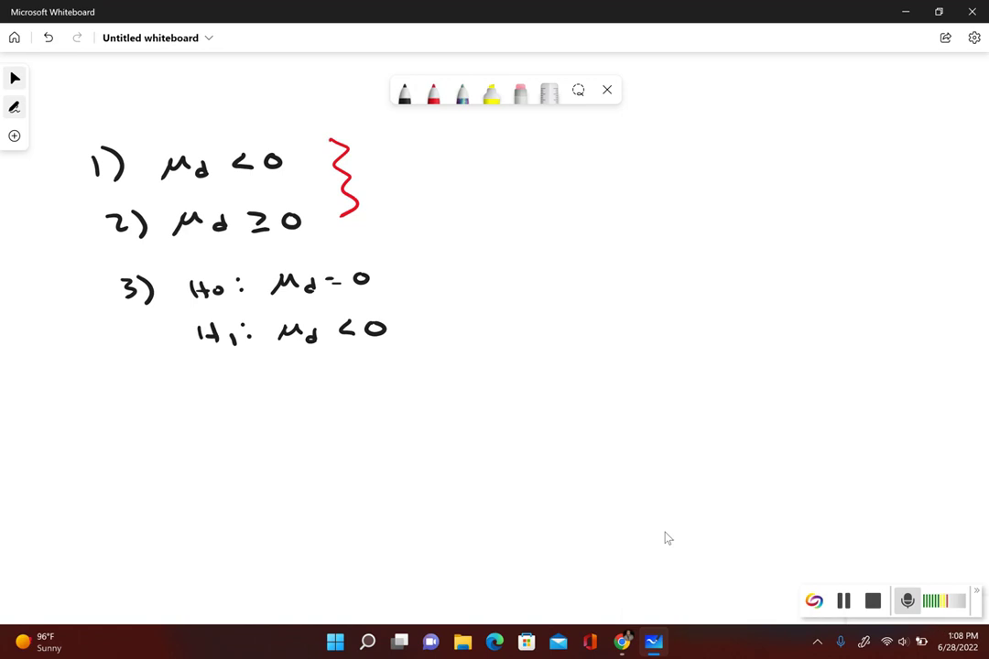
Step: Switch back to the homework in Chrome and set the null hypothesis to μd = 0 years
mouse_move(626, 642)
click(657, 596)
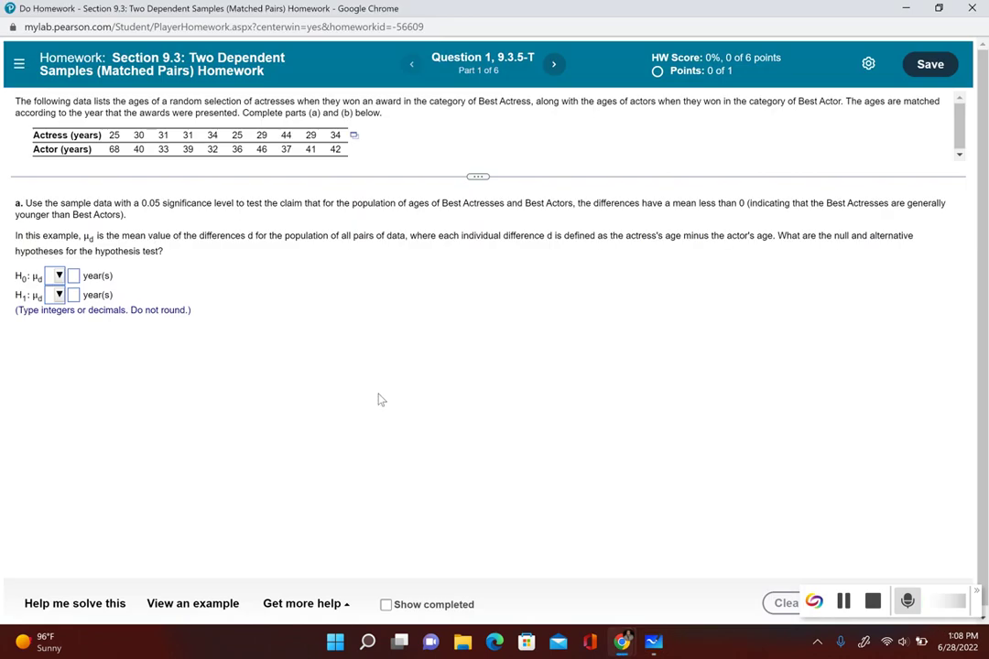
click(53, 275)
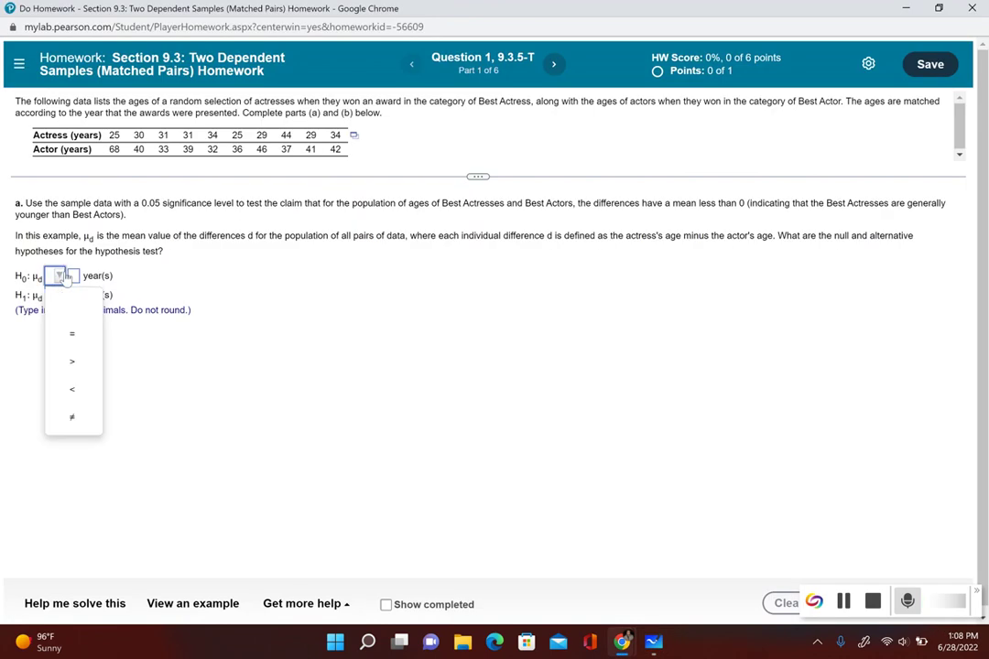
click(62, 331)
click(74, 277)
text(0)
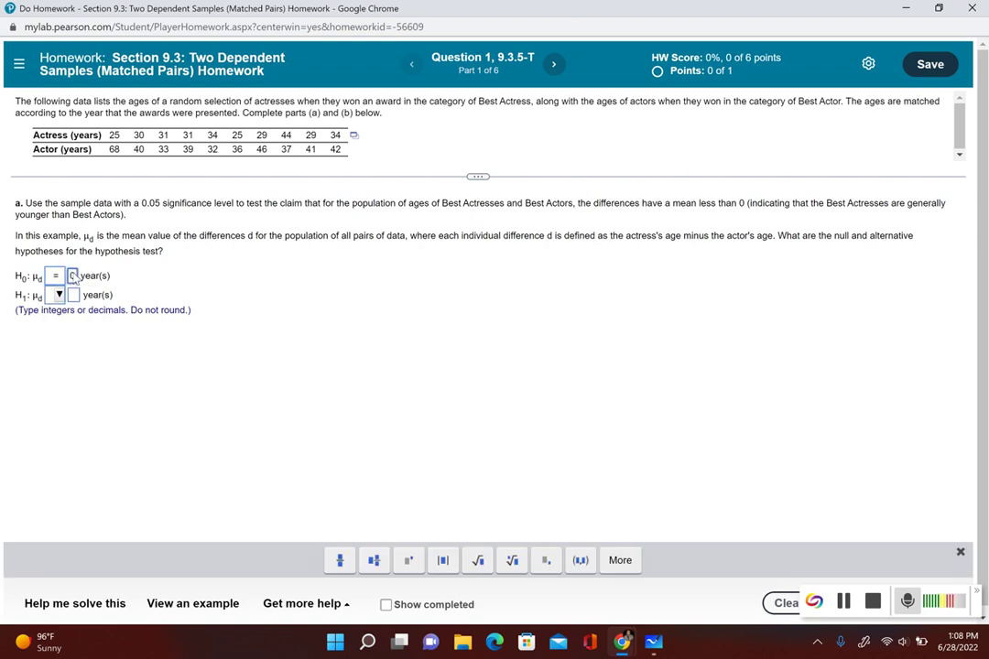
Step: Set the alternative hypothesis to μd < 0 years, then submit this part and continue to the next one
click(57, 295)
click(72, 353)
click(73, 295)
text(0.)
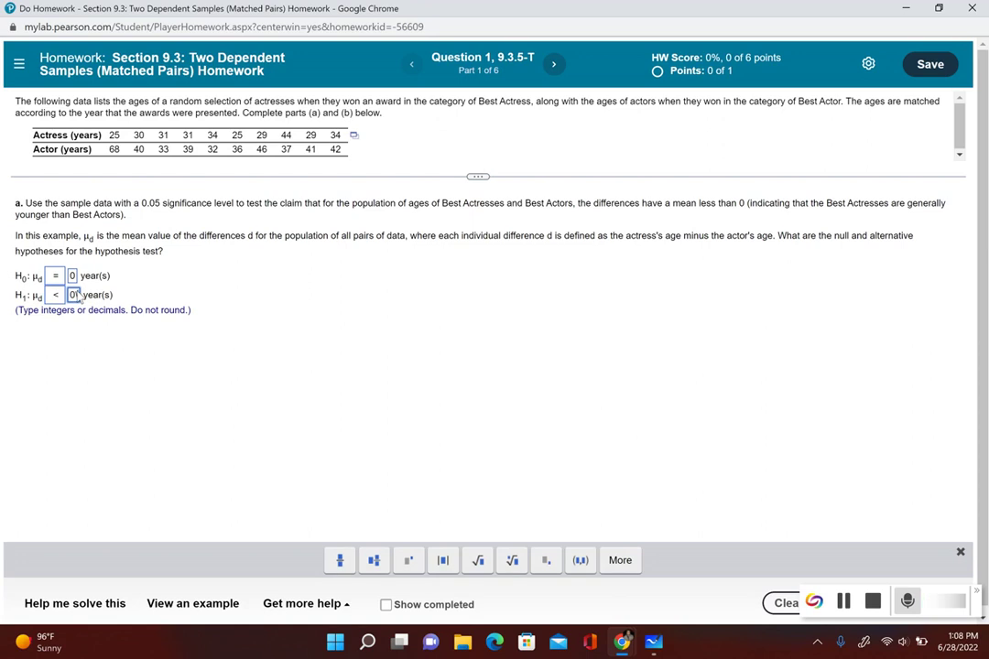
key(Return)
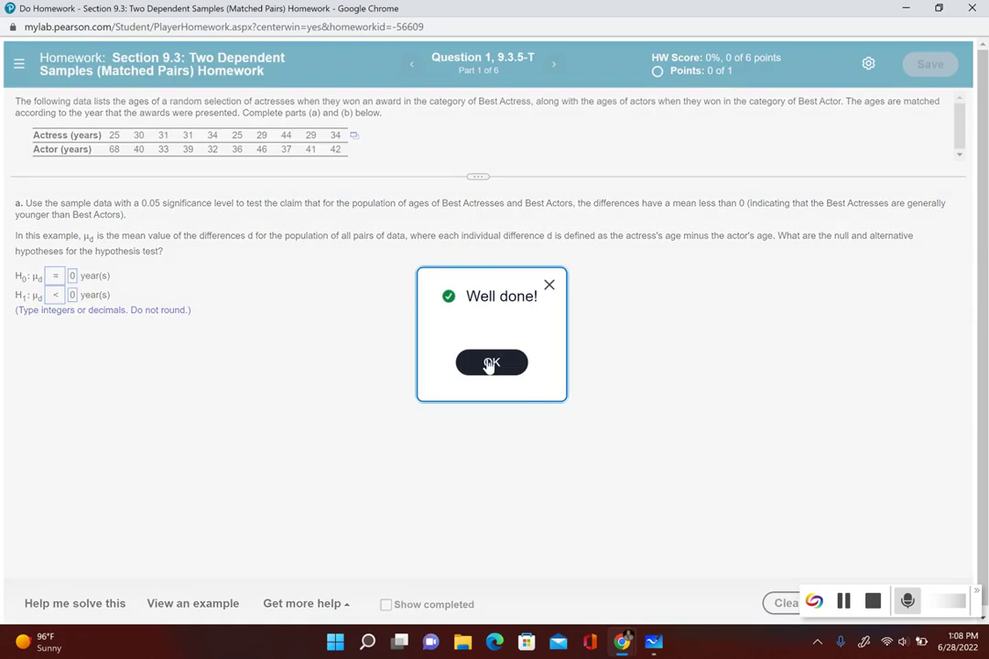
click(492, 366)
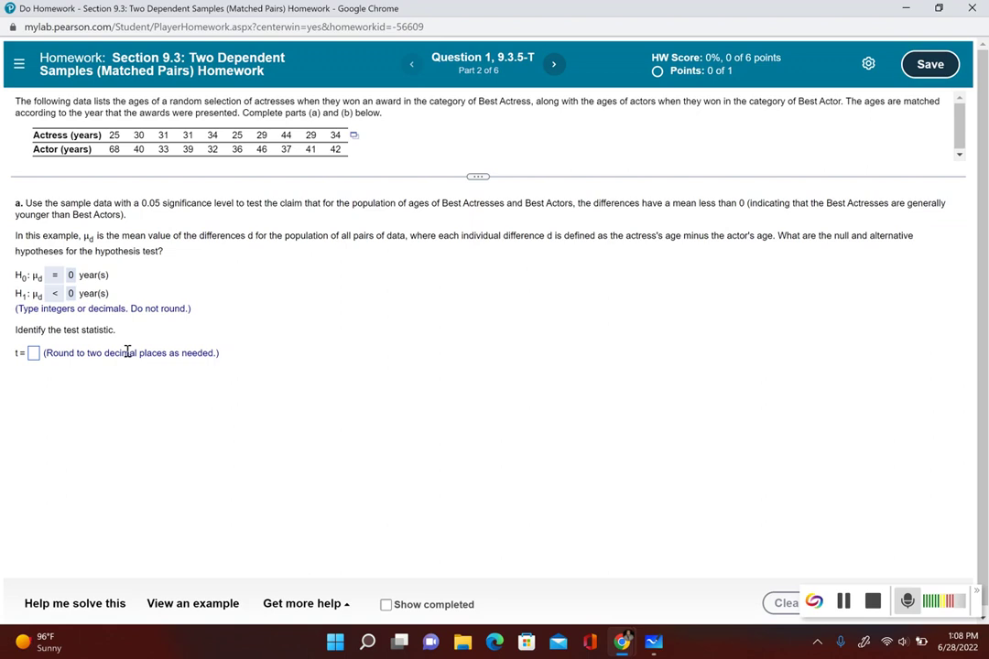
Step: Open the actress and actor age data in StatCrunch and arrange the homework and StatCrunch windows side by side
click(355, 140)
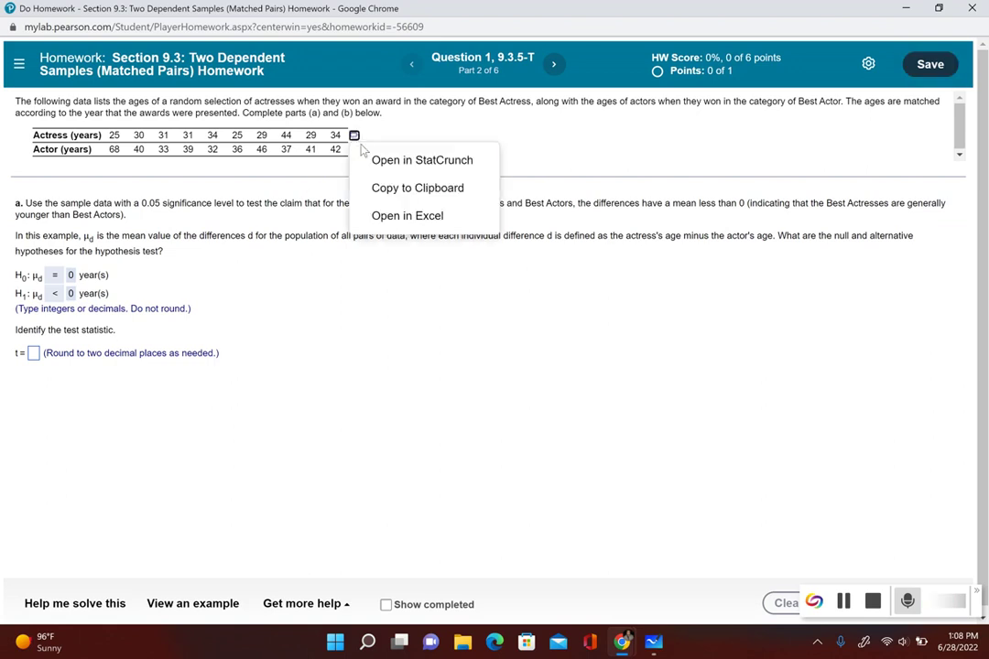
click(376, 162)
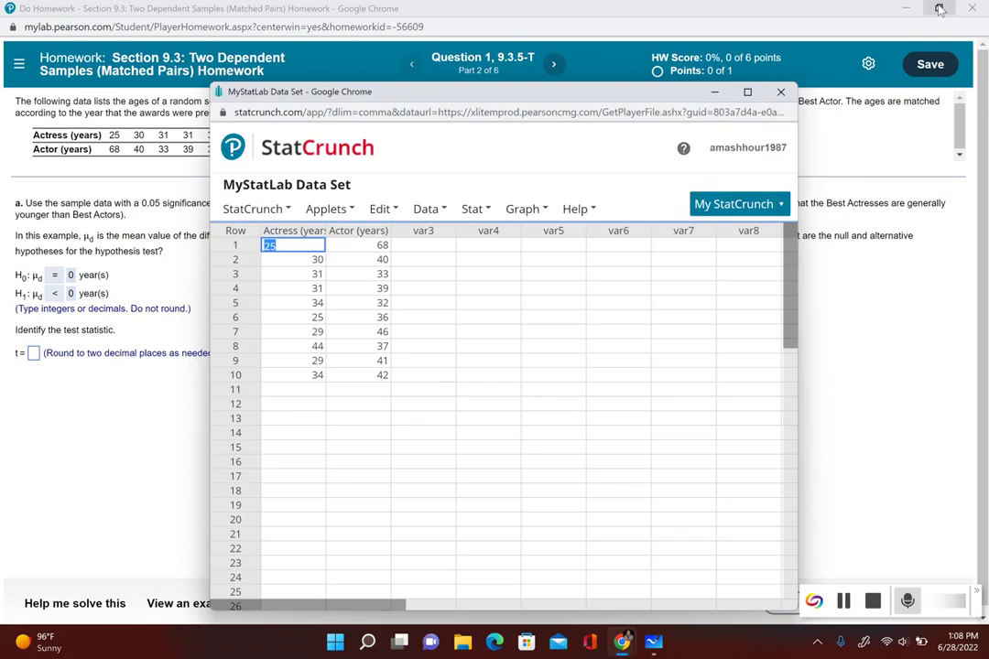
mouse_move(940, 9)
click(893, 51)
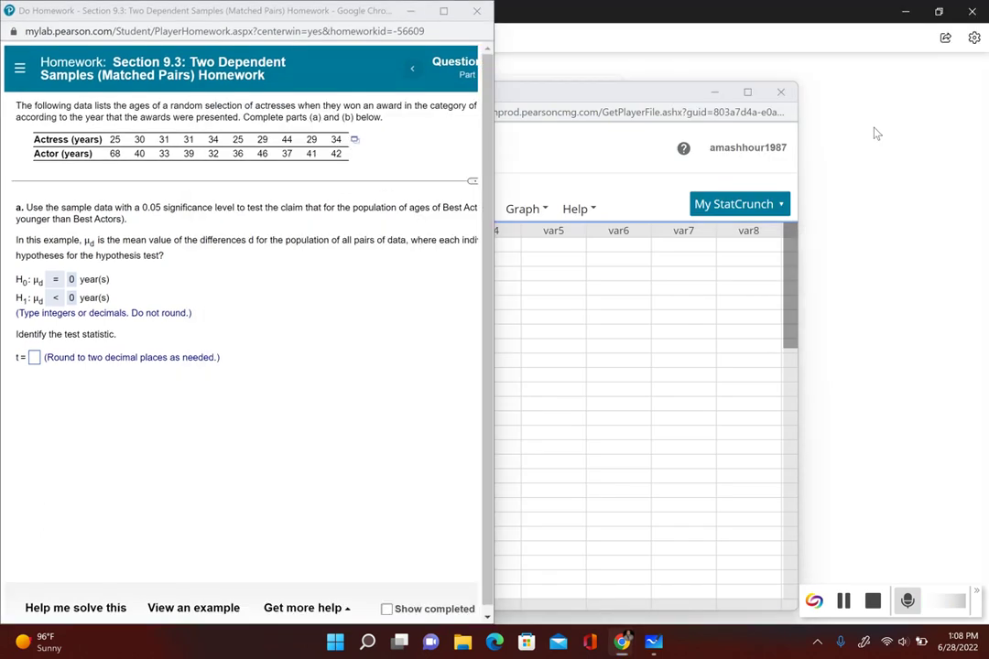
click(604, 232)
Step: Start a paired T test with Actress (years) as sample 1 and Actor (years) as sample 2
click(758, 128)
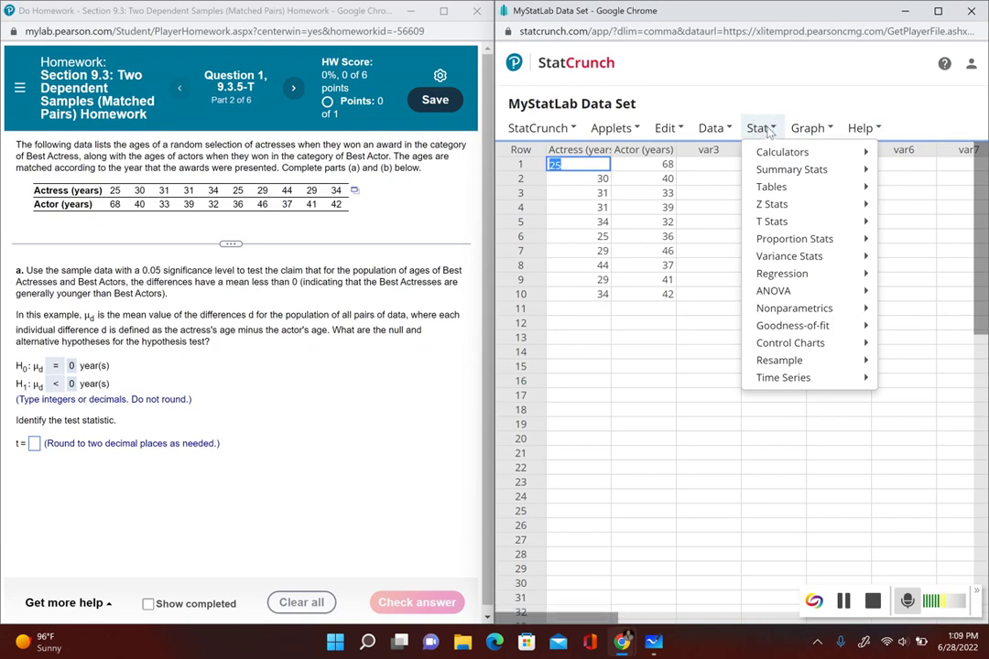
mouse_move(783, 222)
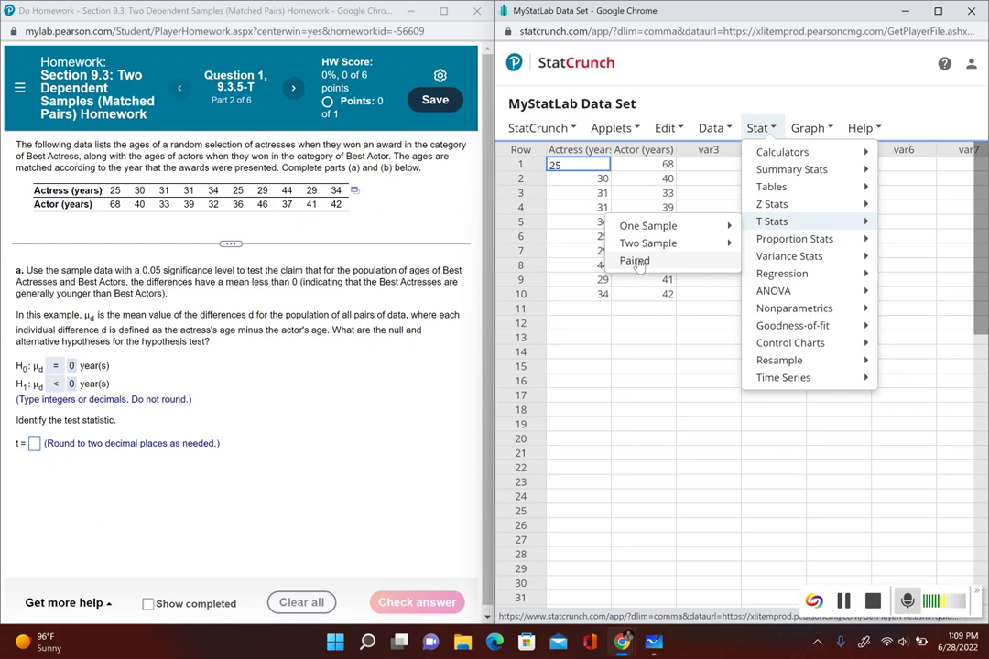
click(636, 261)
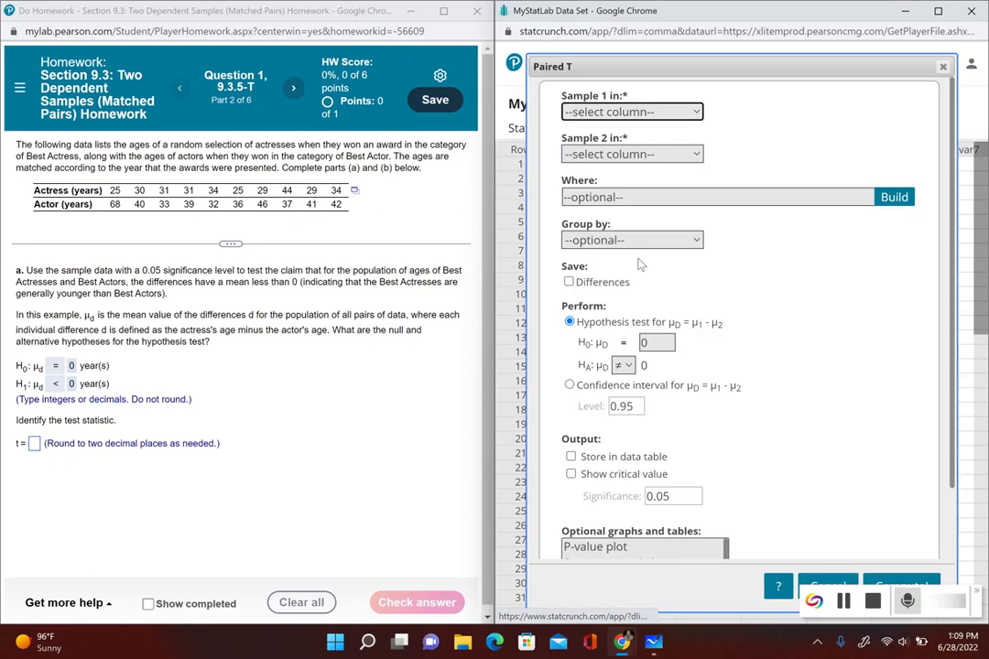
click(647, 112)
click(632, 146)
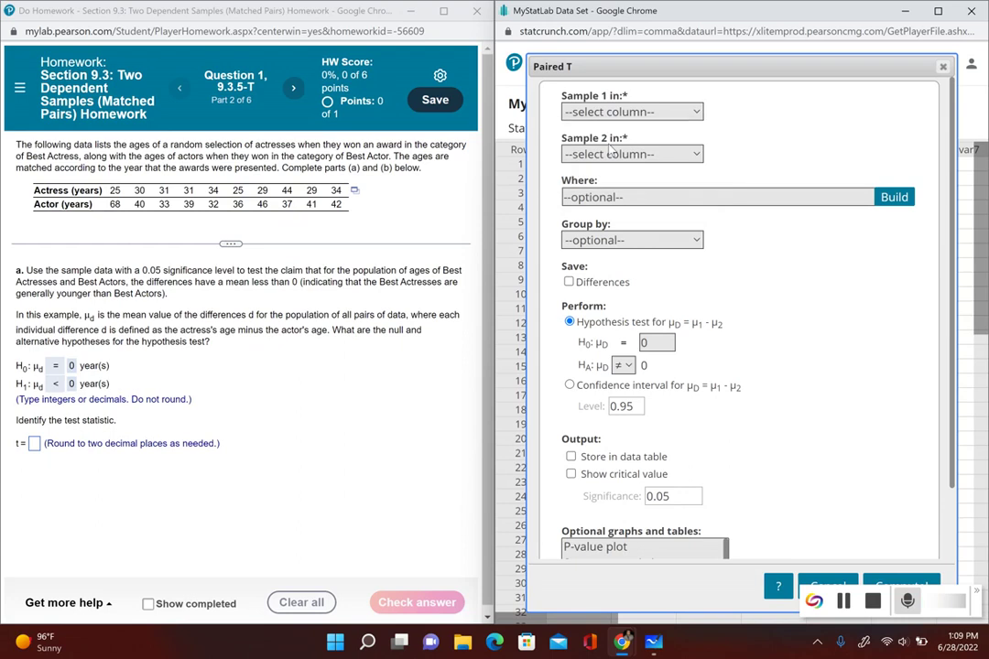
click(610, 153)
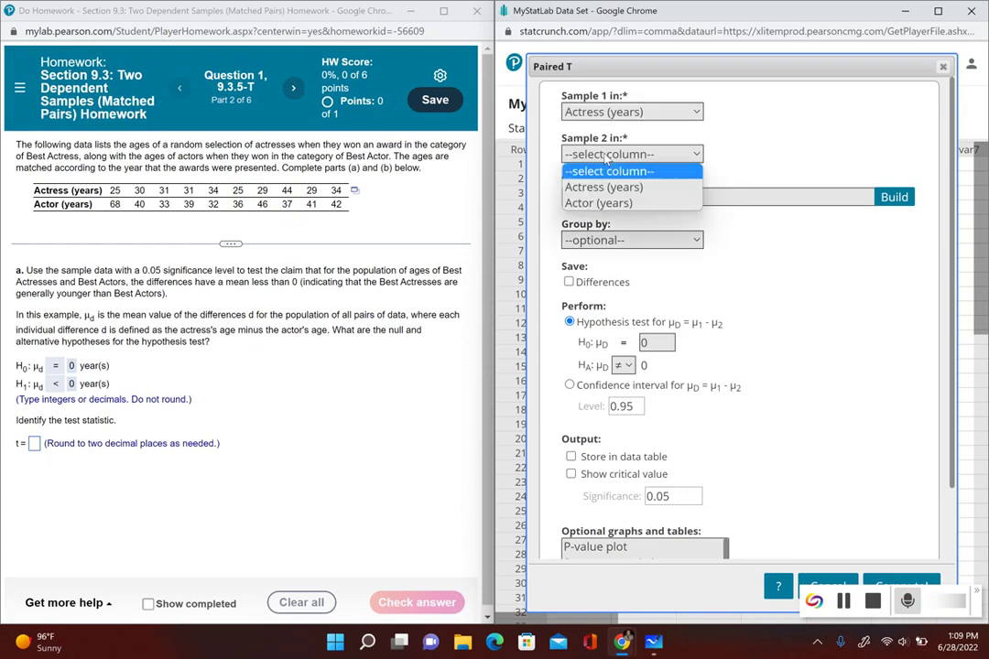
click(593, 205)
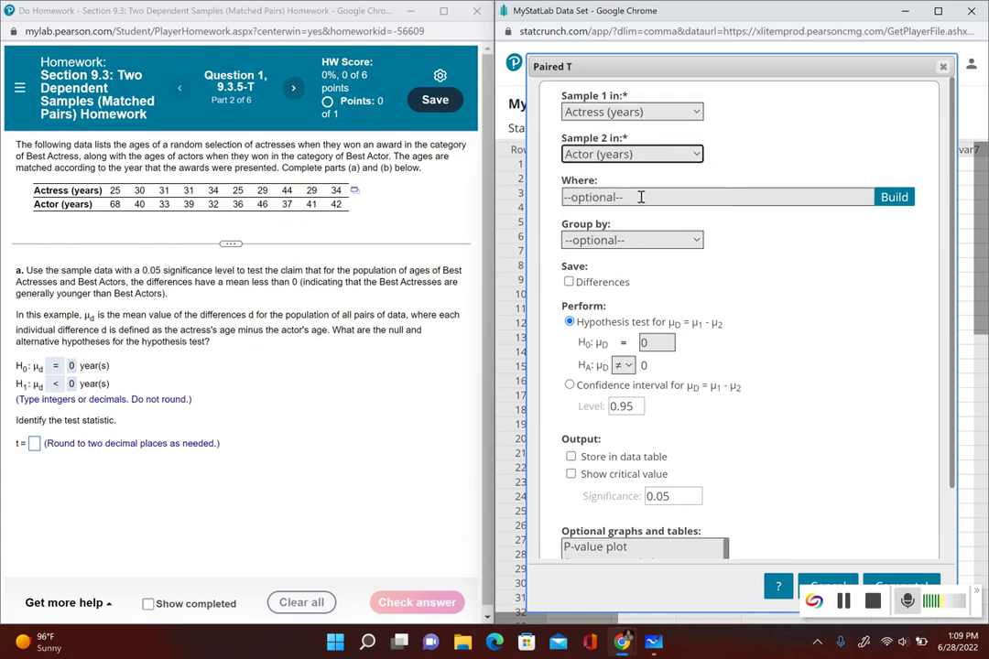
Step: Set the test's alternative hypothesis to < 0, include the critical value in the output, and compute the results
click(620, 365)
click(611, 341)
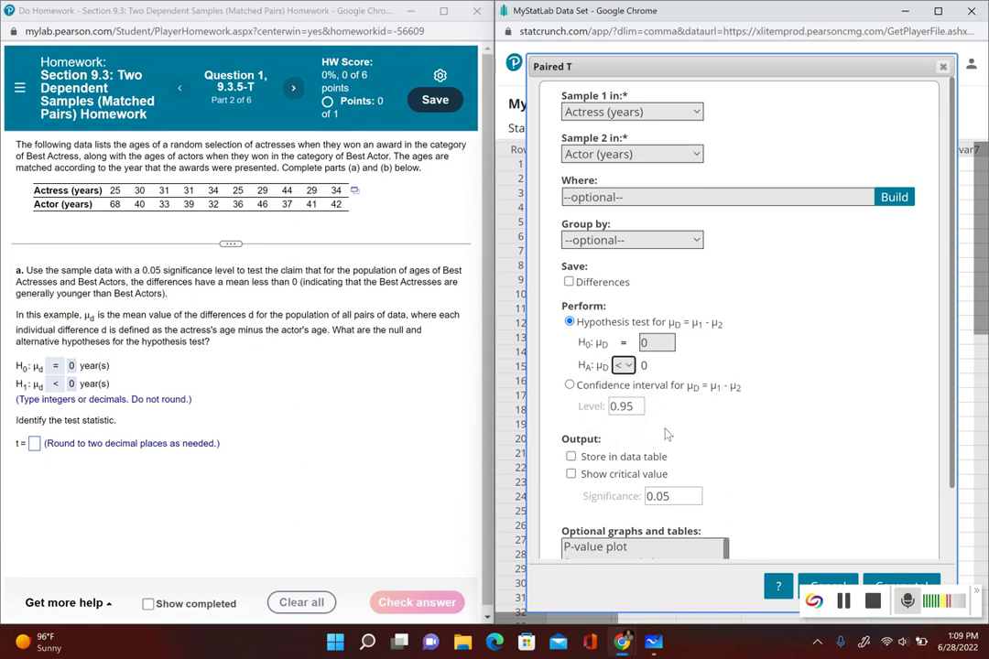
click(580, 474)
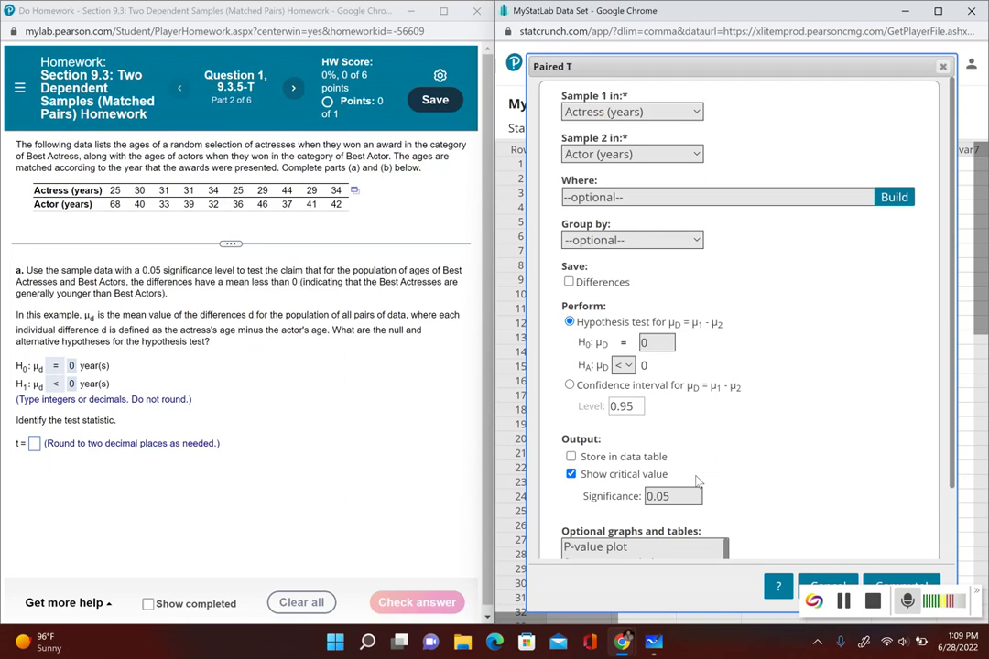
scroll(697, 483, down, 1)
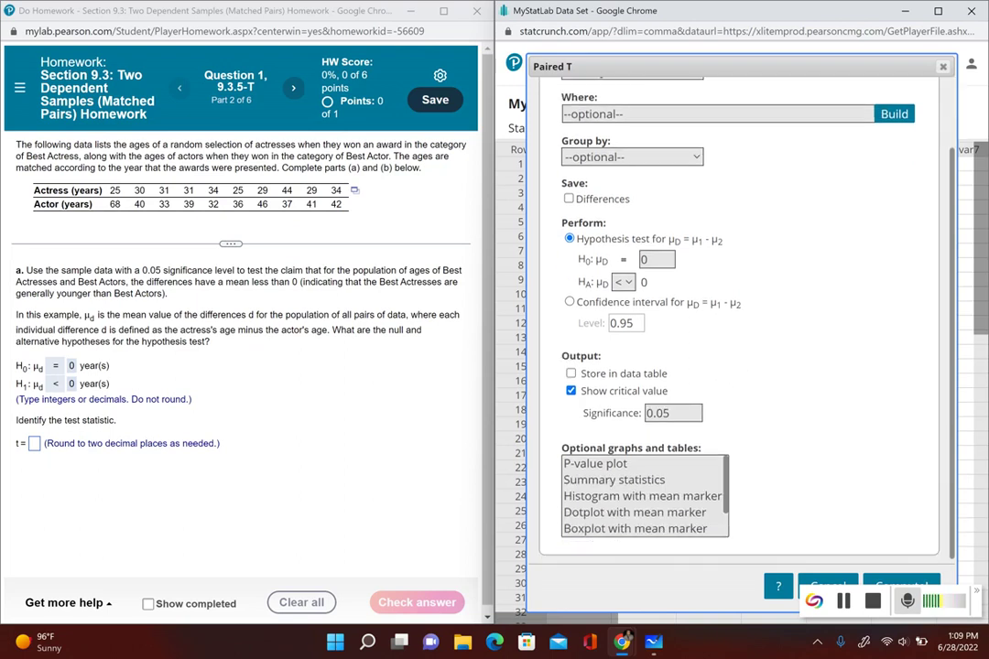
click(902, 586)
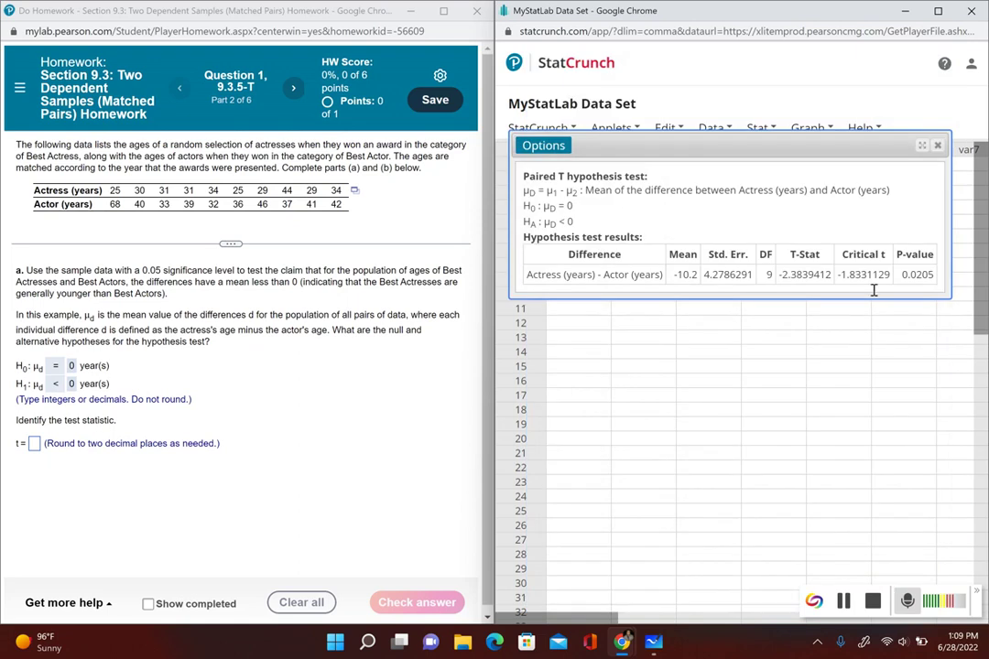
Step: Enter the T-Stat rounded to two decimals, -2.38, as the test statistic and submit this part
double_click(811, 273)
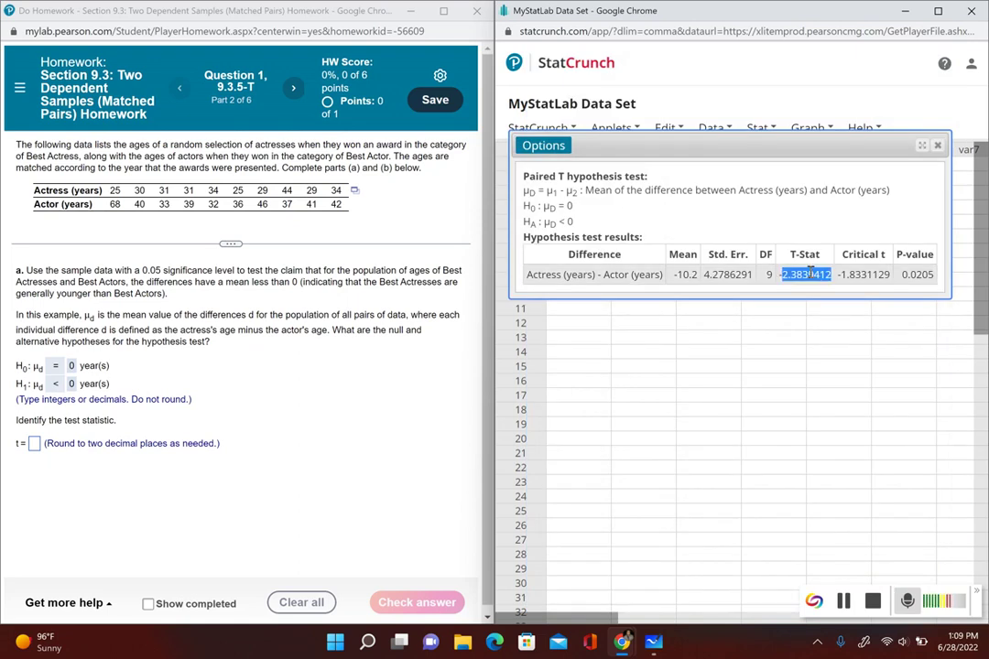
click(34, 447)
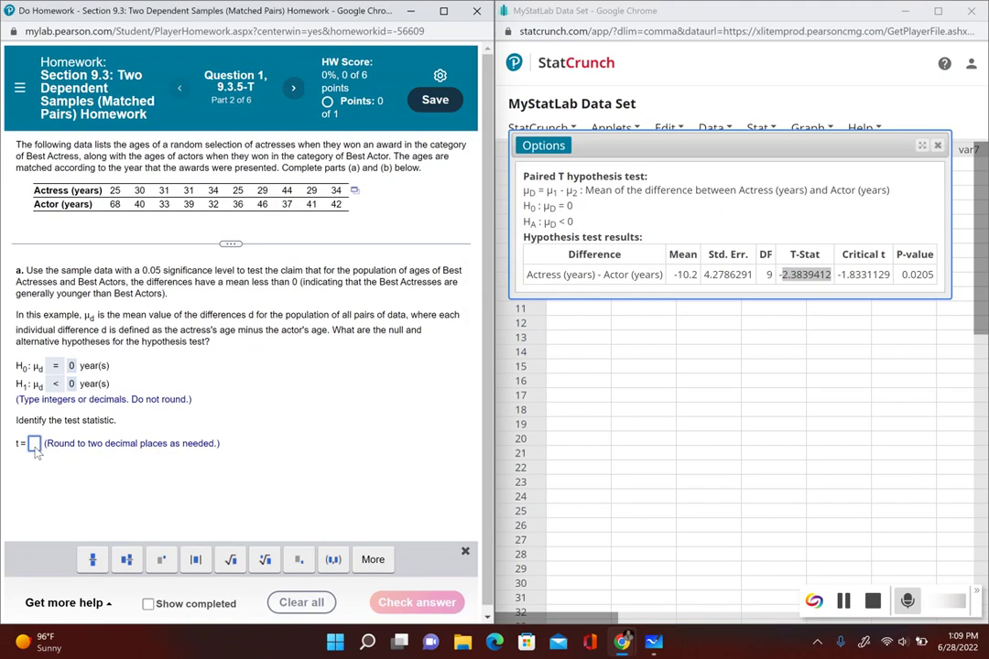
text(-2.)
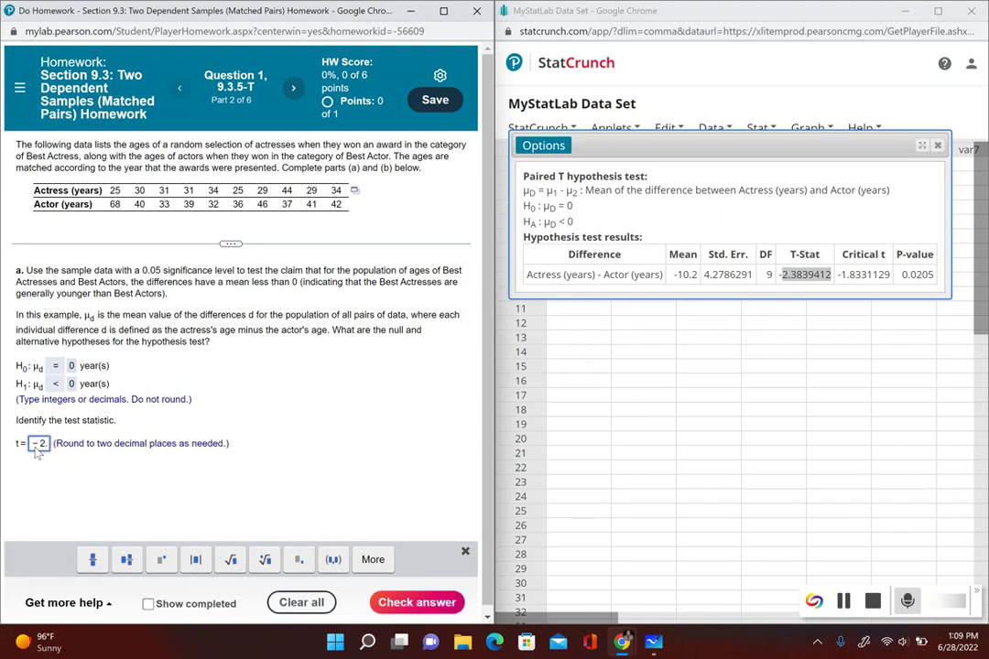
text(38)
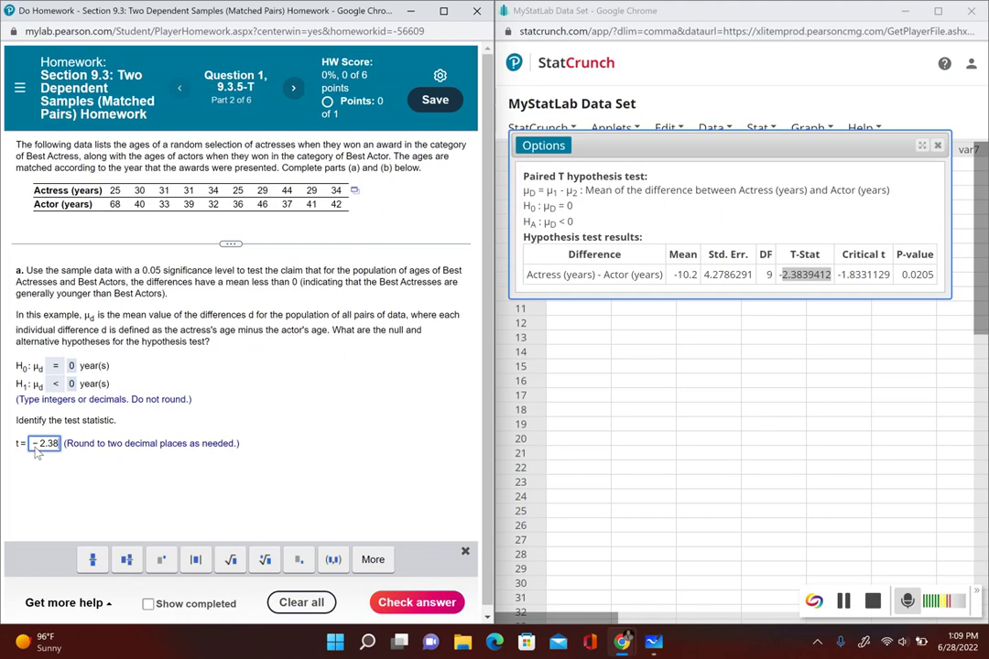
key(Return)
click(236, 371)
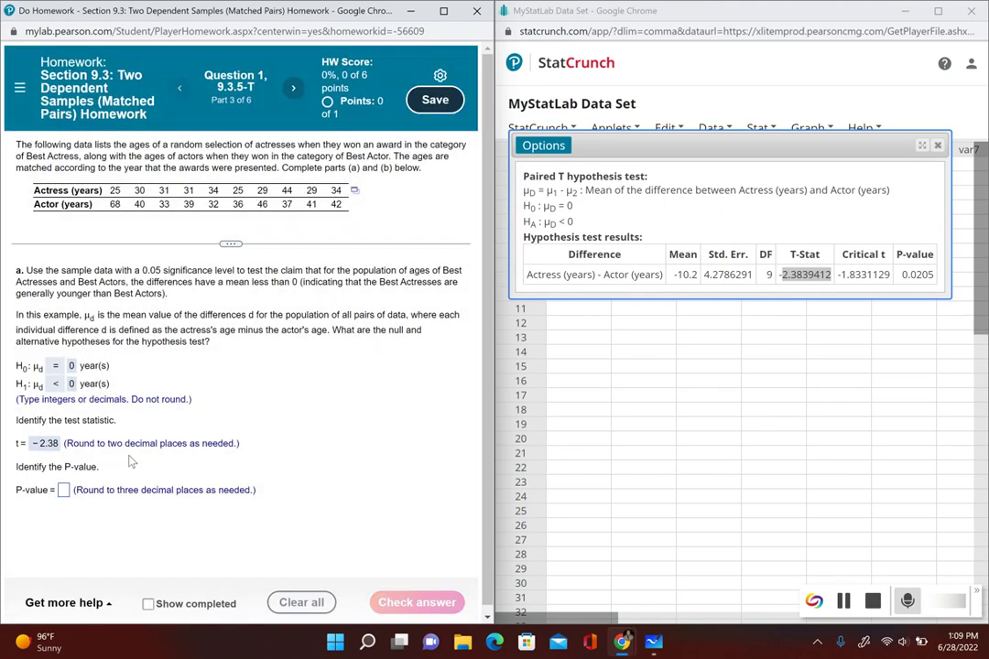
Step: Enter the P-value from the StatCrunch results rounded to three decimals, 0.021, and submit this part
double_click(916, 274)
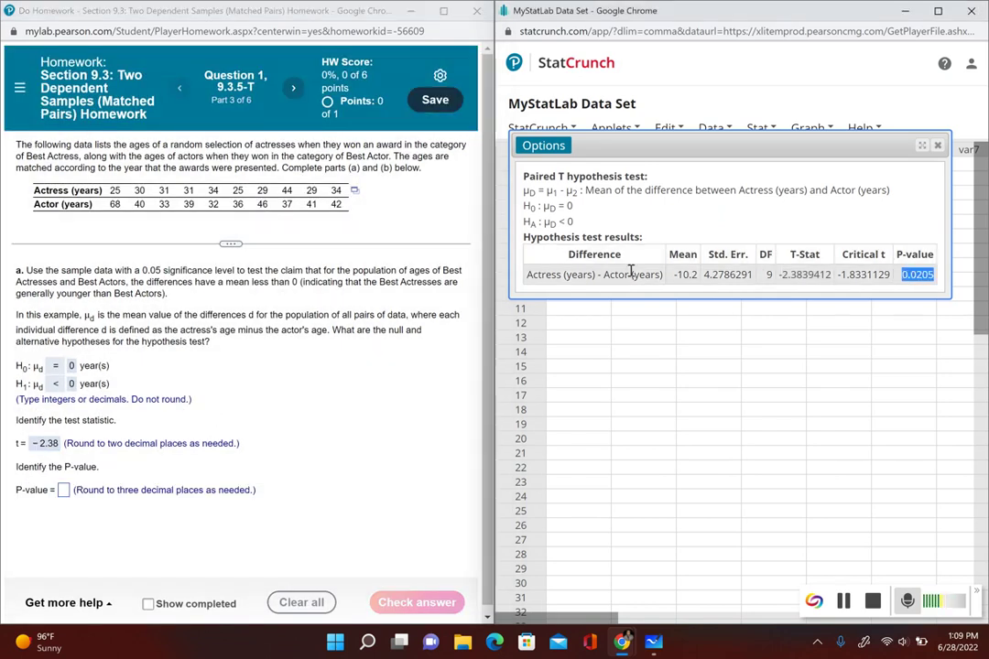
click(63, 491)
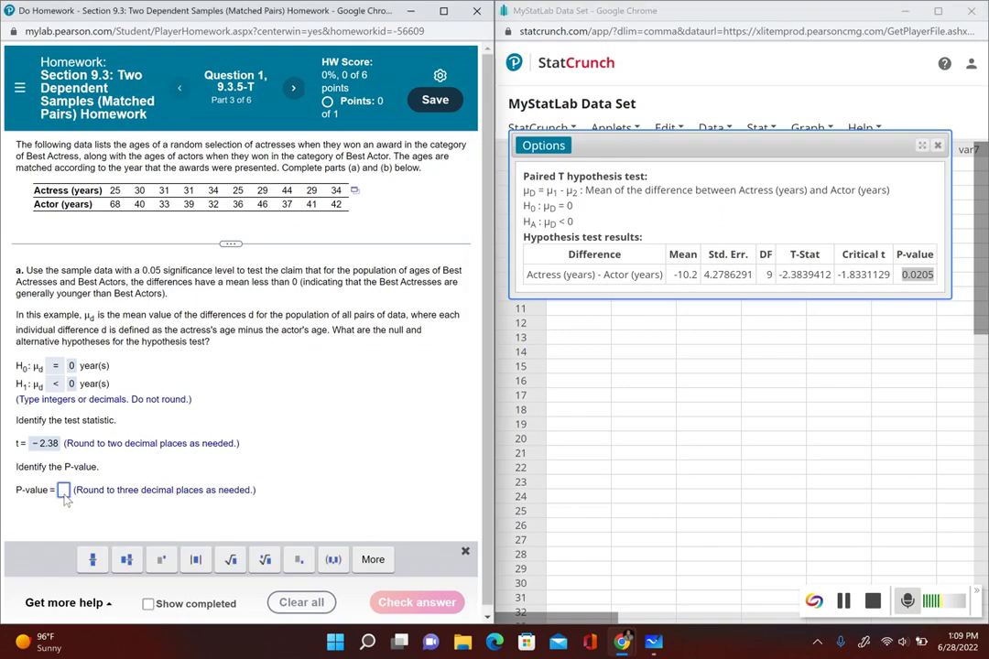
text(0.0)
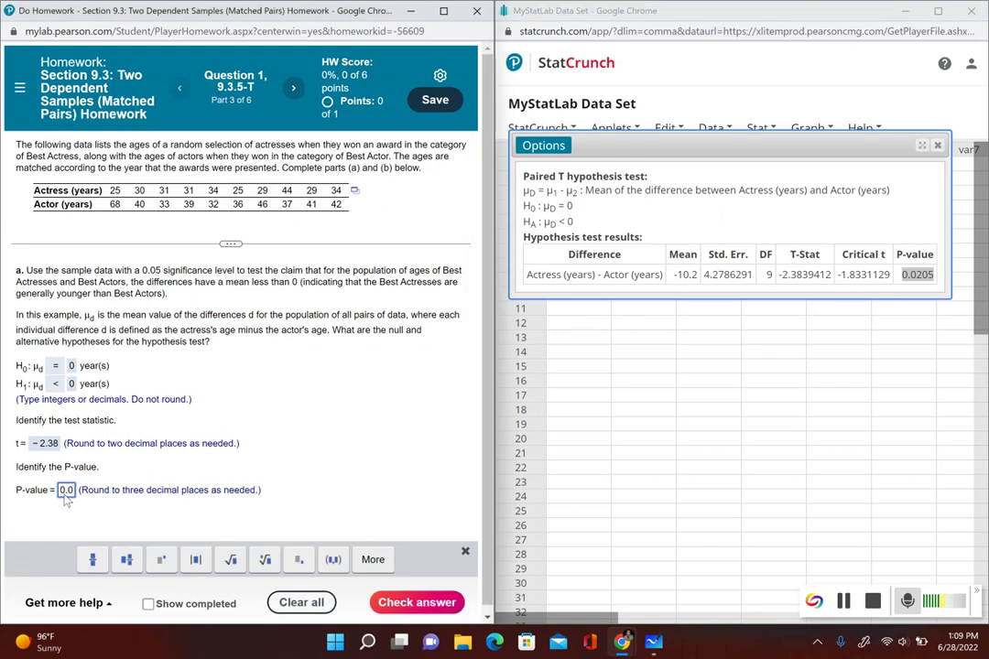
text(21)
key(Return)
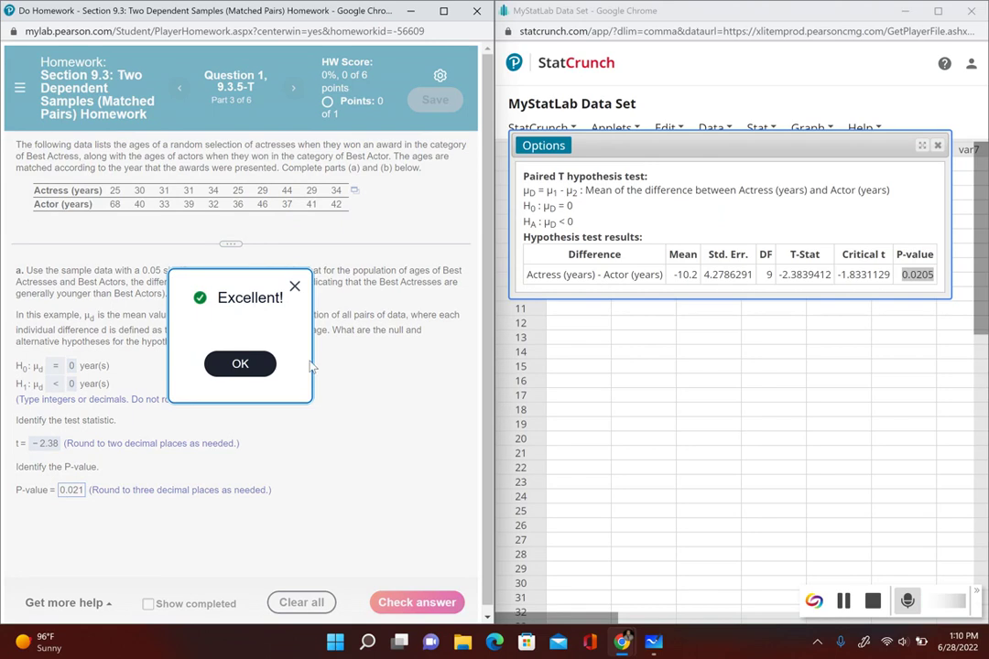
click(267, 366)
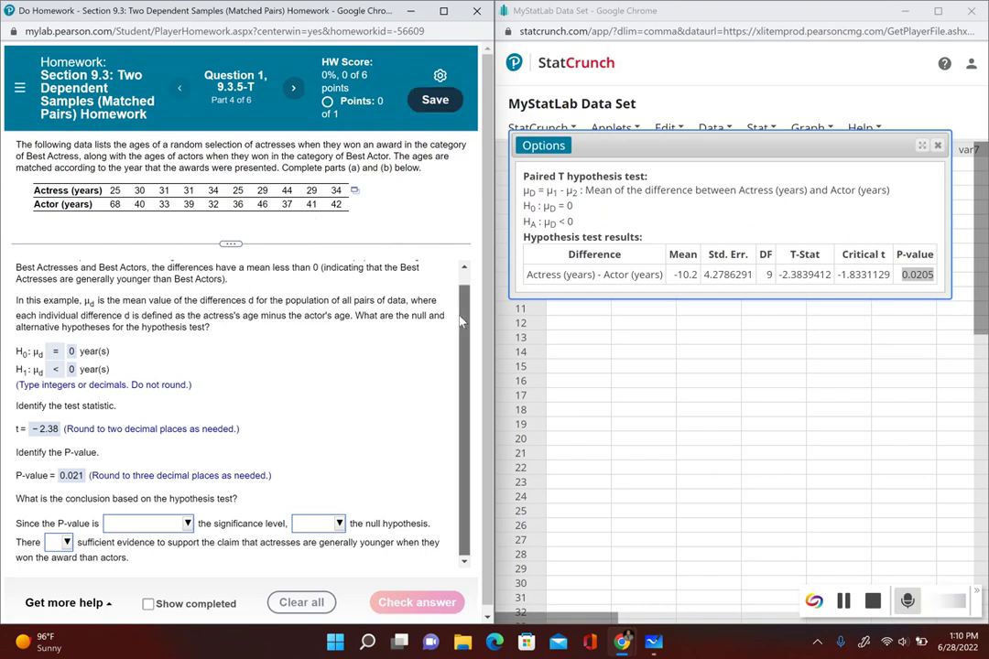
Step: Complete the conclusion with "less than or equal to" the significance level, "reject" the null hypothesis, and "is" sufficient evidence, and submit it
scroll(149, 283, up, 1)
drag(115, 271, 204, 271)
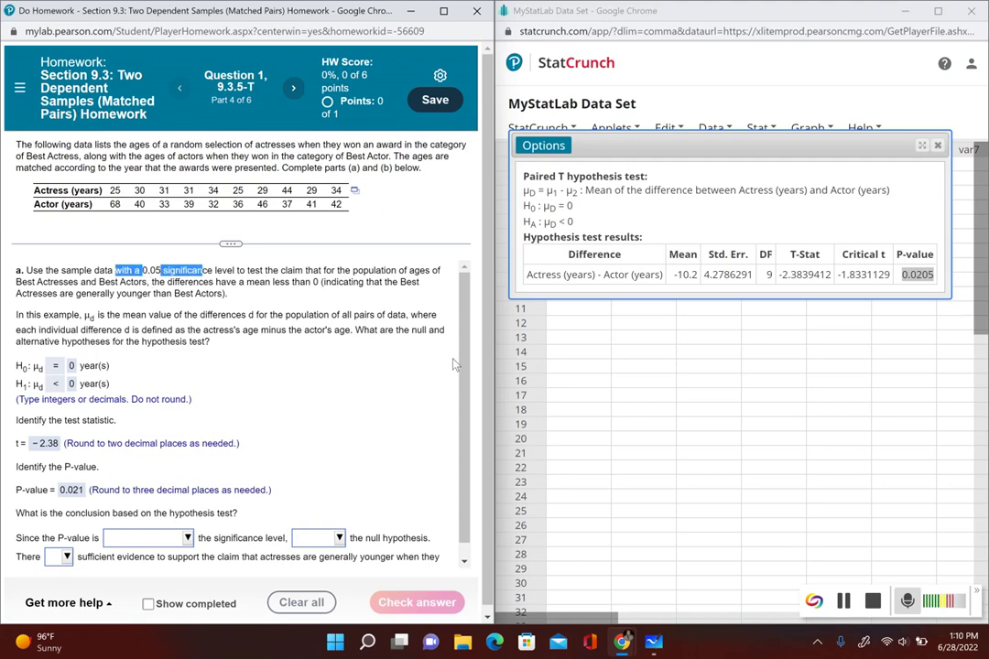
scroll(455, 364, down, 1)
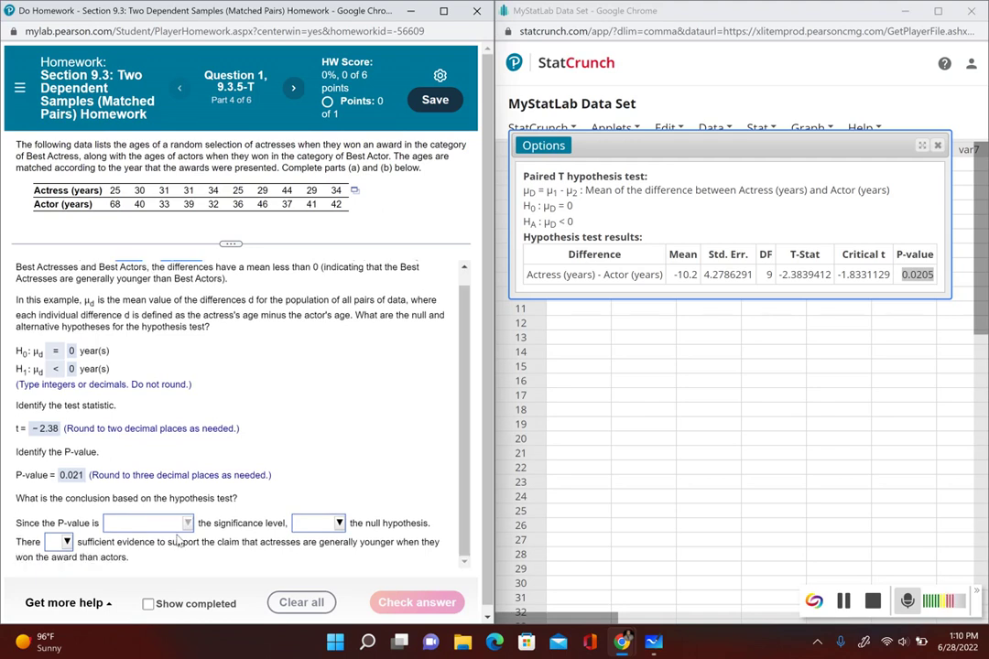
click(148, 523)
click(172, 492)
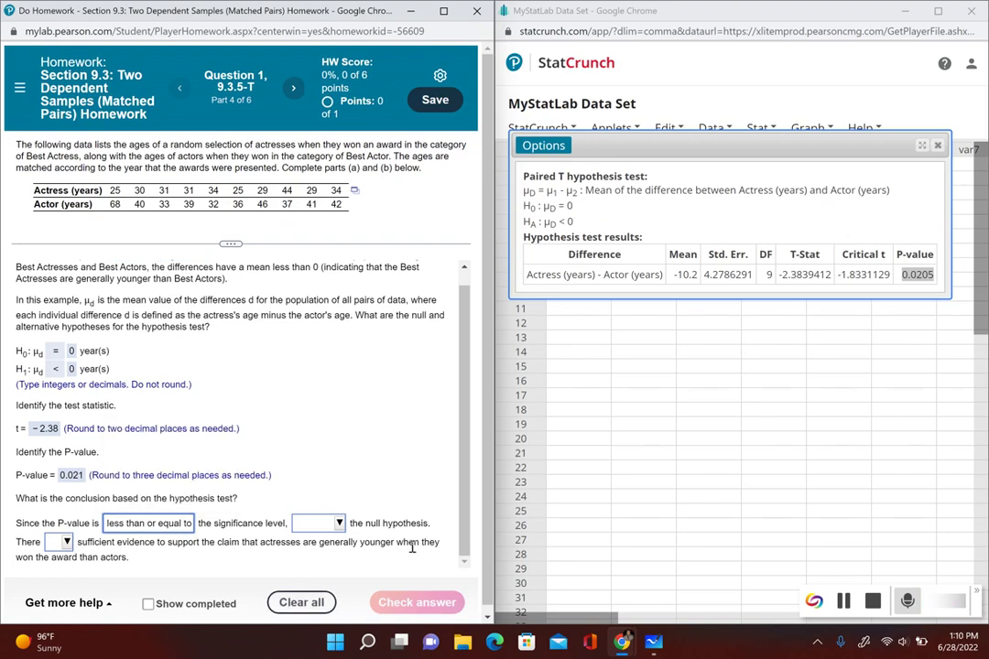
click(338, 524)
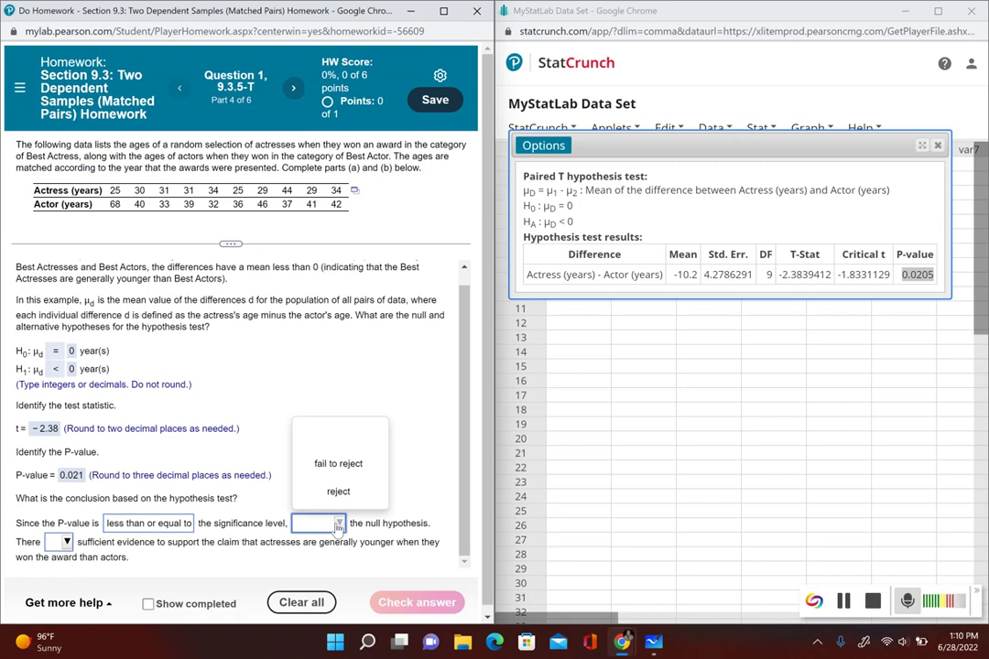
click(345, 499)
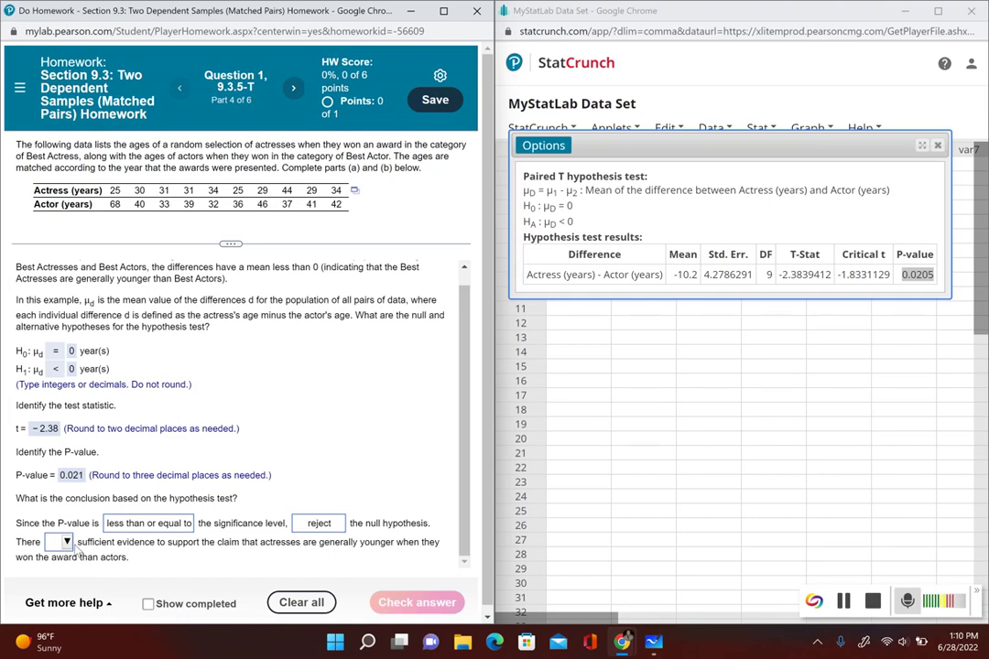
click(67, 544)
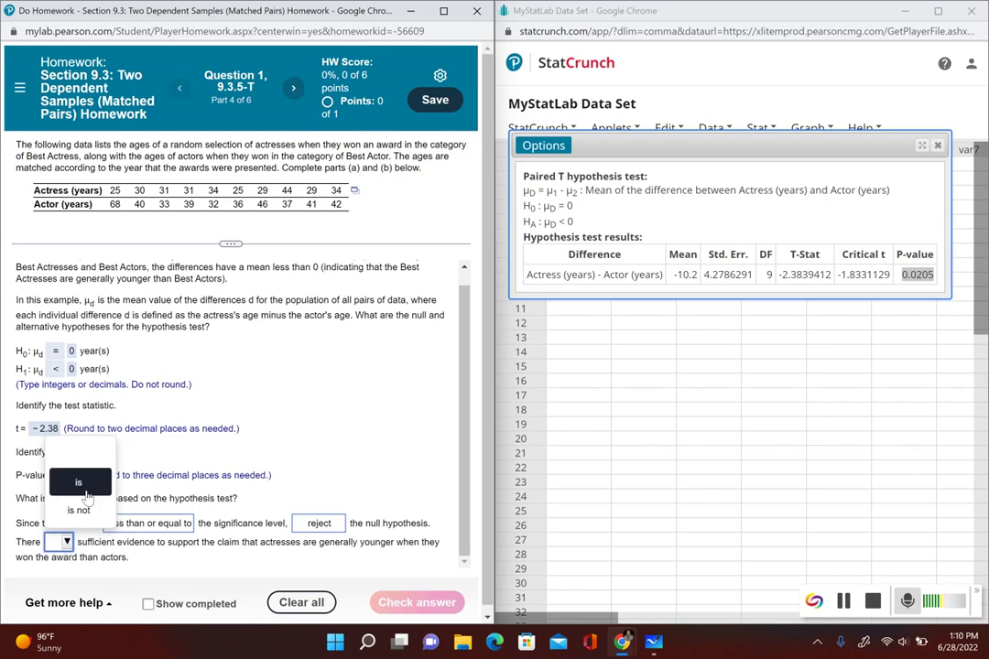
click(68, 409)
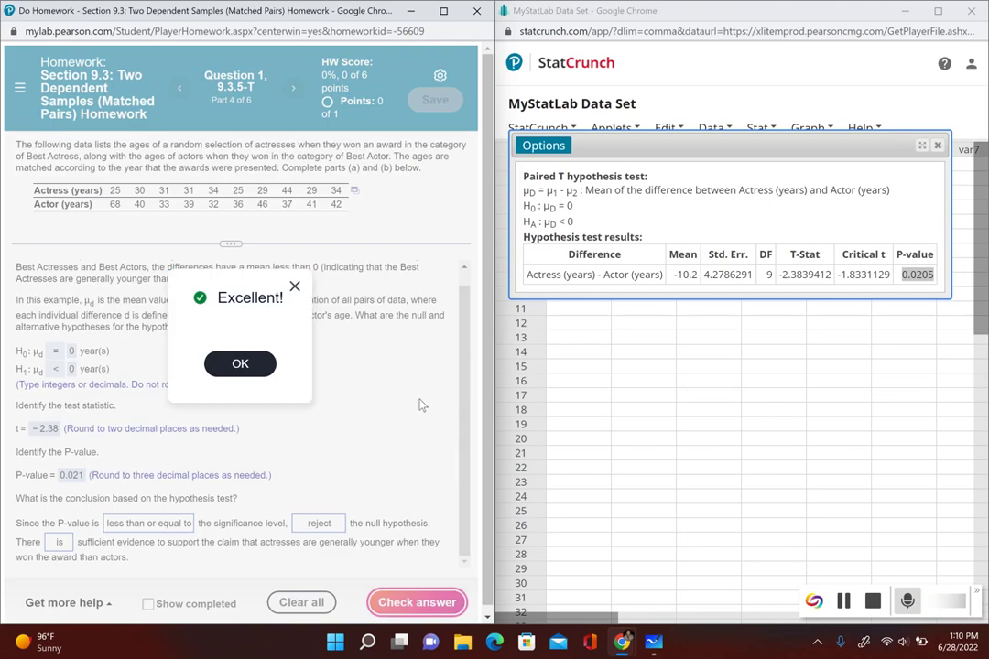
click(260, 368)
Step: Reopen the paired T settings in StatCrunch and switch from the hypothesis test to a confidence interval for the mean difference
scroll(464, 397, down, 2)
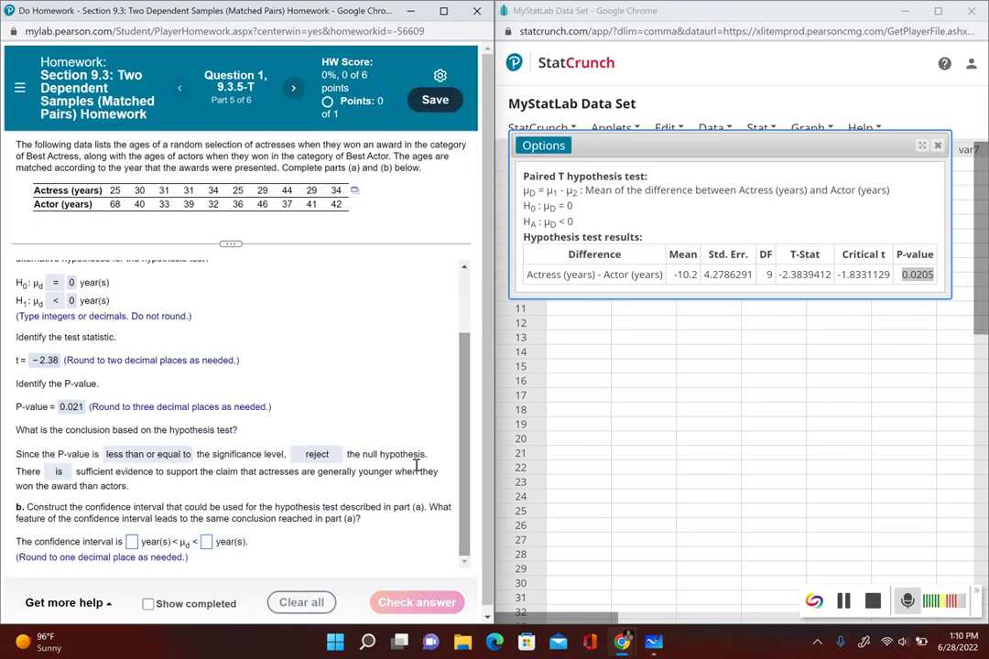
click(545, 146)
click(543, 167)
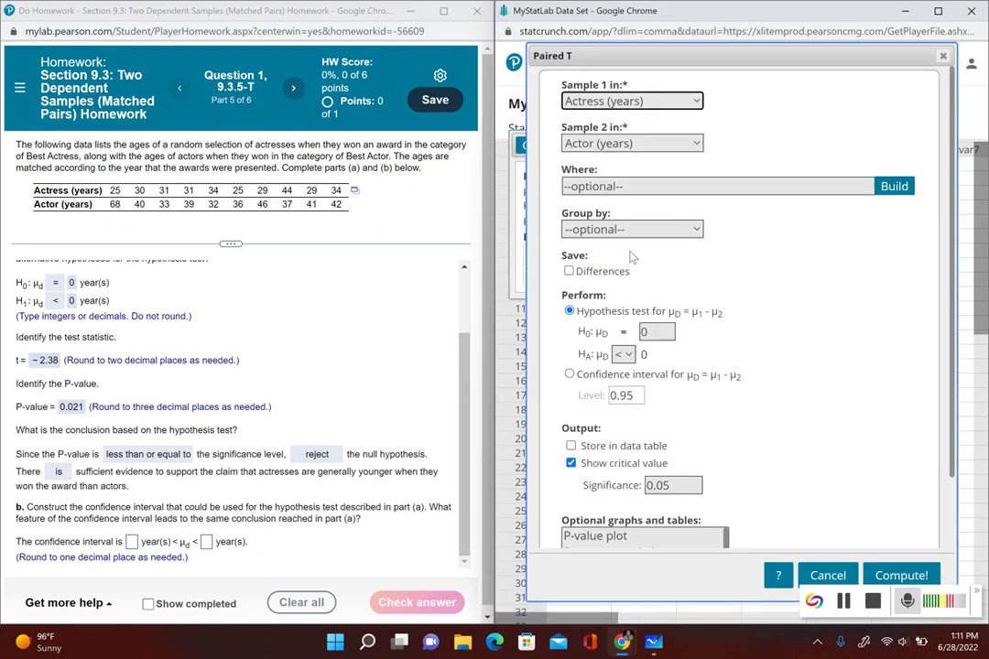
click(570, 375)
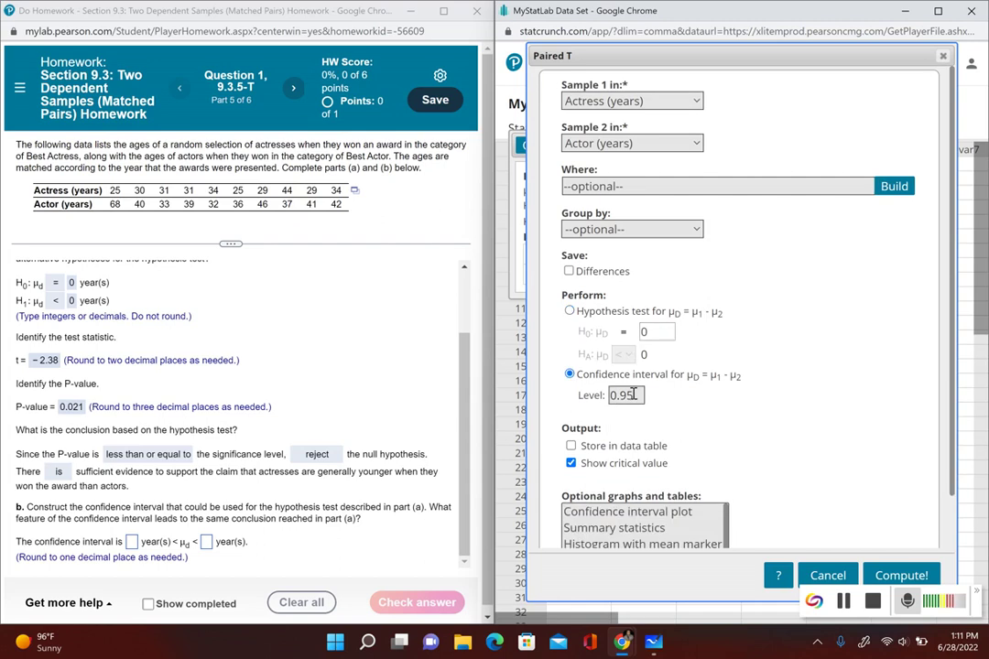
Step: Switch to Microsoft Whiteboard and handwrite "left tailed test" beside the H1 hypothesis
click(652, 643)
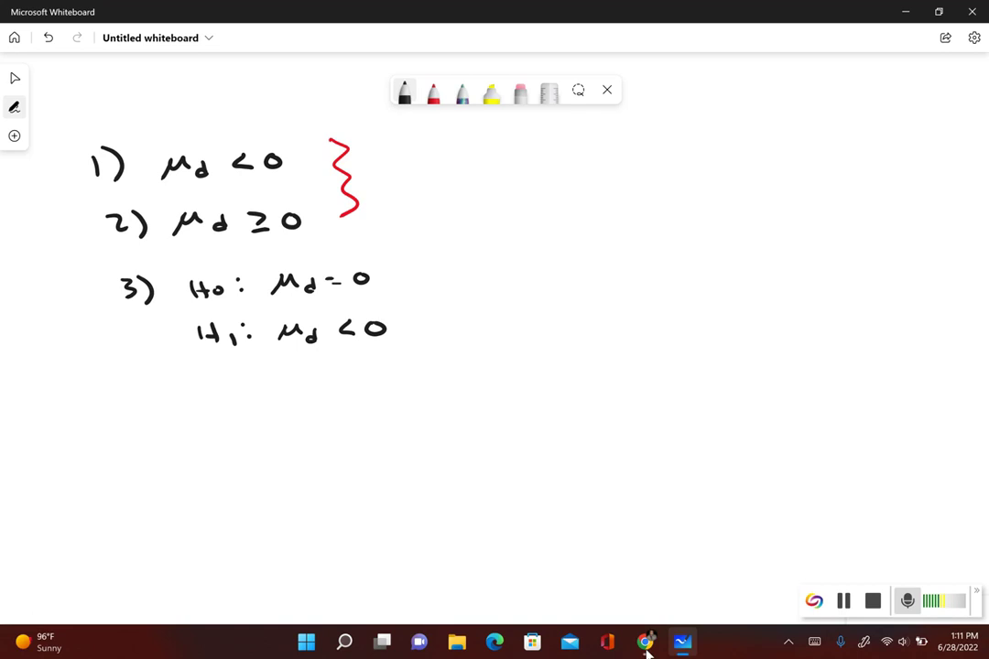
mouse_move(515, 310)
mouse_down()
mouse_move(517, 331)
mouse_move(538, 332)
mouse_up()
mouse_move(554, 311)
mouse_down()
mouse_move(547, 332)
mouse_move(576, 328)
mouse_up()
drag(569, 320, 636, 318)
drag(650, 313, 665, 320)
mouse_move(676, 300)
mouse_down()
mouse_move(680, 319)
mouse_move(762, 317)
mouse_up()
click(759, 299)
drag(755, 309, 771, 308)
drag(774, 312, 791, 317)
drag(816, 300, 817, 316)
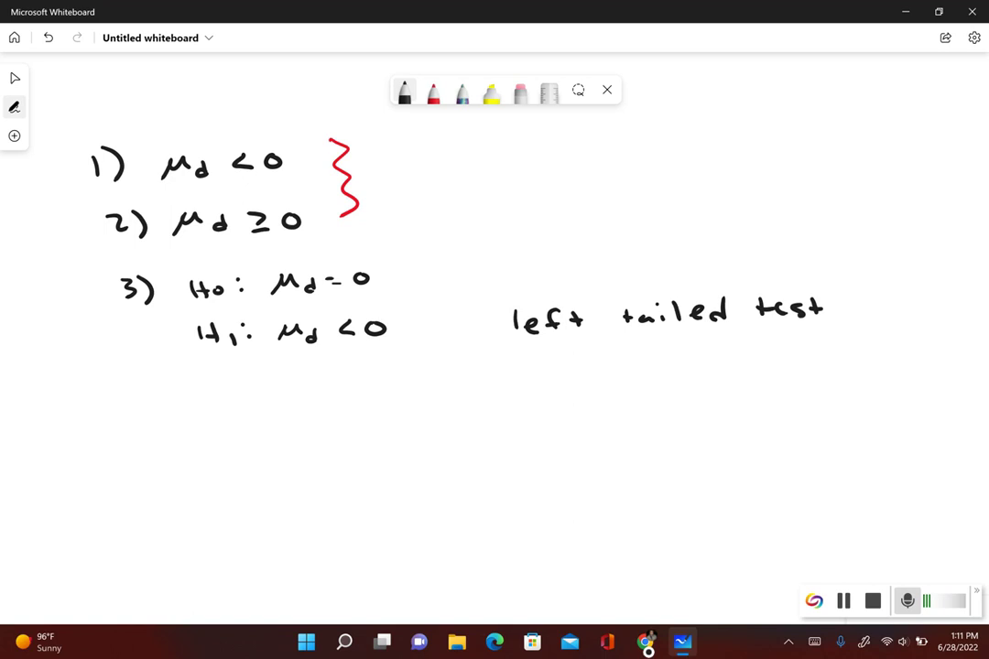
Step: Handwrite "one-tailed test" below the hypotheses on the whiteboard
drag(211, 419, 240, 430)
drag(245, 425, 310, 430)
drag(301, 420, 316, 419)
drag(329, 420, 356, 426)
drag(363, 421, 438, 422)
drag(428, 416, 445, 415)
drag(448, 418, 460, 419)
drag(474, 414, 464, 423)
drag(488, 408, 491, 417)
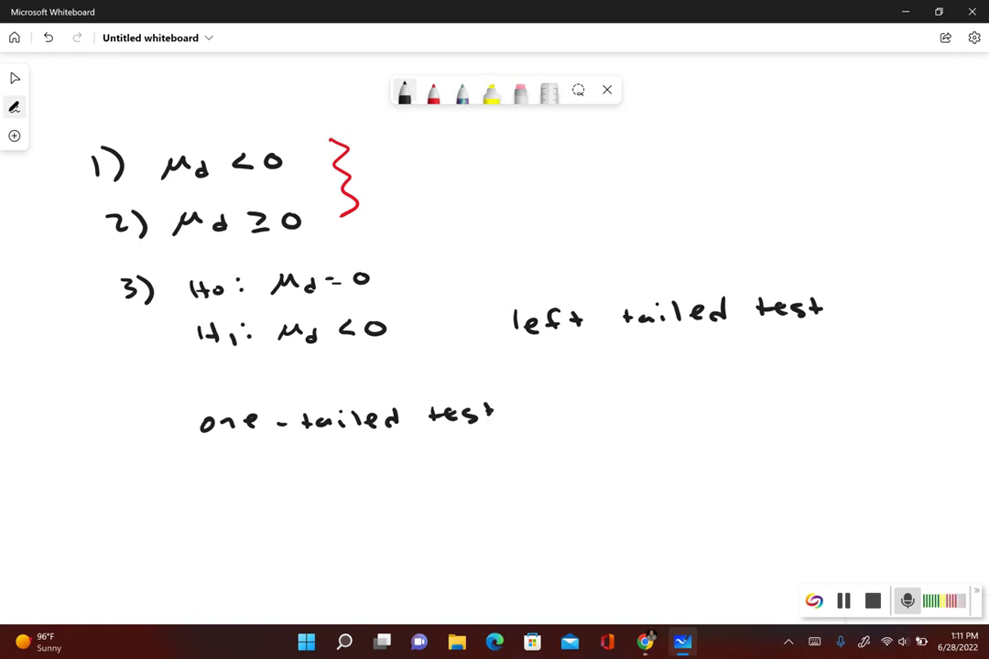
Step: Handwrite the confidence level formula "C.L. 1 - 2α = 1 - 2(0.05)" under the one-tailed test note
mouse_move(211, 483)
mouse_down()
mouse_move(213, 508)
mouse_move(258, 509)
mouse_up()
click(230, 500)
click(273, 504)
mouse_move(340, 486)
mouse_down()
mouse_move(342, 513)
mouse_move(389, 504)
mouse_up()
mouse_move(411, 493)
mouse_down()
mouse_move(426, 513)
mouse_move(509, 498)
mouse_move(509, 511)
mouse_up()
mouse_move(562, 490)
mouse_down()
mouse_move(564, 512)
mouse_move(588, 501)
mouse_move(651, 513)
mouse_up()
mouse_move(672, 489)
mouse_down()
mouse_move(669, 513)
mouse_move(731, 493)
mouse_up()
click(714, 503)
mouse_move(748, 493)
mouse_down()
mouse_move(762, 492)
mouse_move(747, 509)
mouse_up()
drag(774, 488, 775, 512)
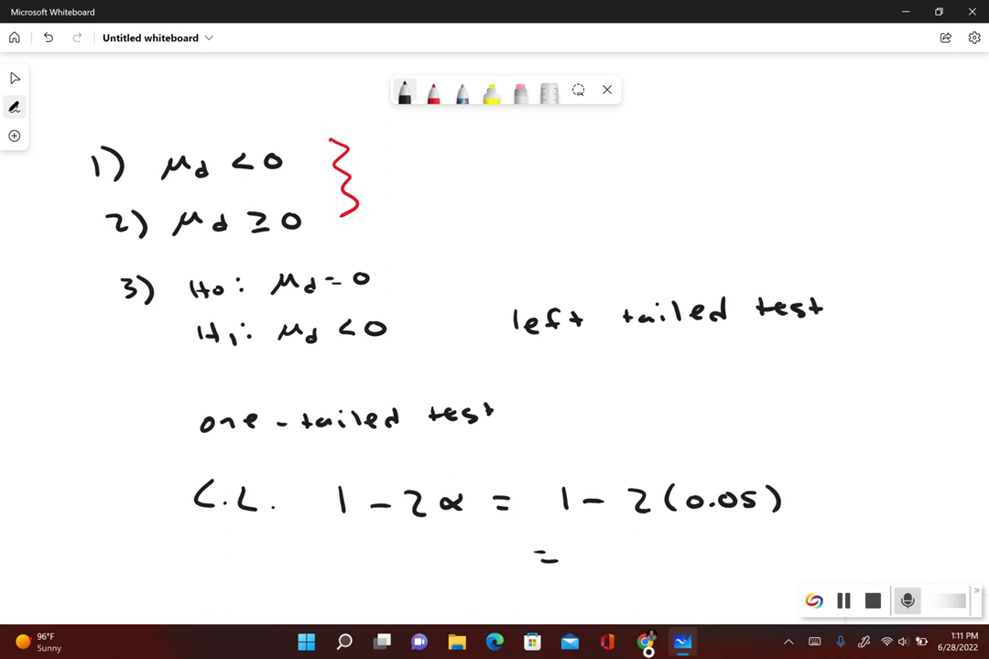
Step: Finish the confidence level calculation on the next line by writing "1 - 0.10 = 0.90"
mouse_move(610, 550)
mouse_down()
mouse_move(661, 544)
mouse_move(696, 557)
mouse_up()
click(675, 554)
drag(714, 542, 753, 546)
mouse_move(737, 553)
mouse_down()
mouse_move(793, 540)
mouse_move(845, 555)
mouse_up()
click(816, 553)
drag(869, 538, 867, 540)
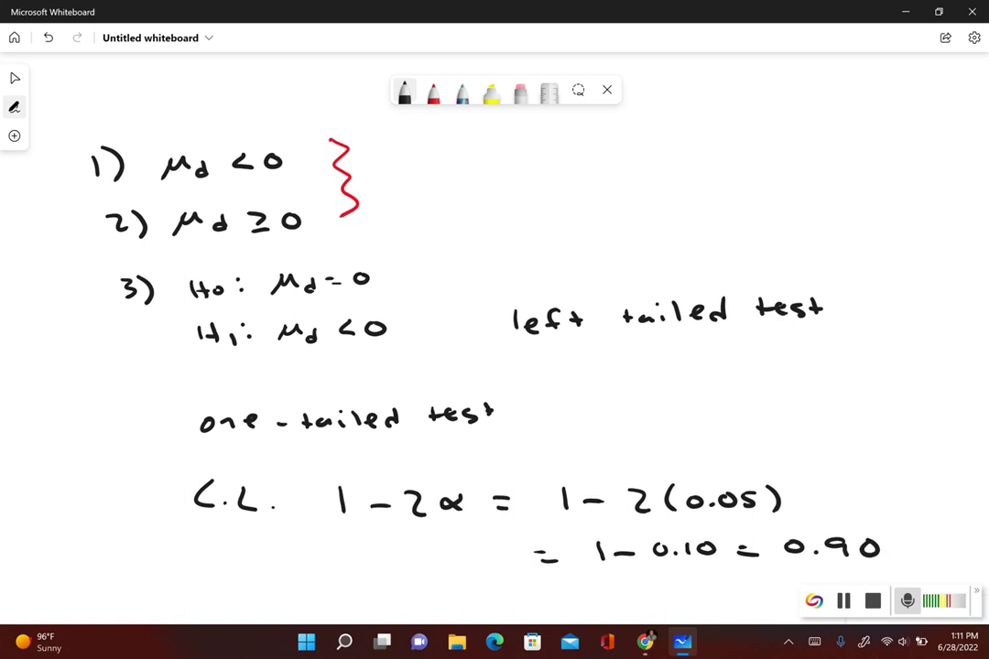
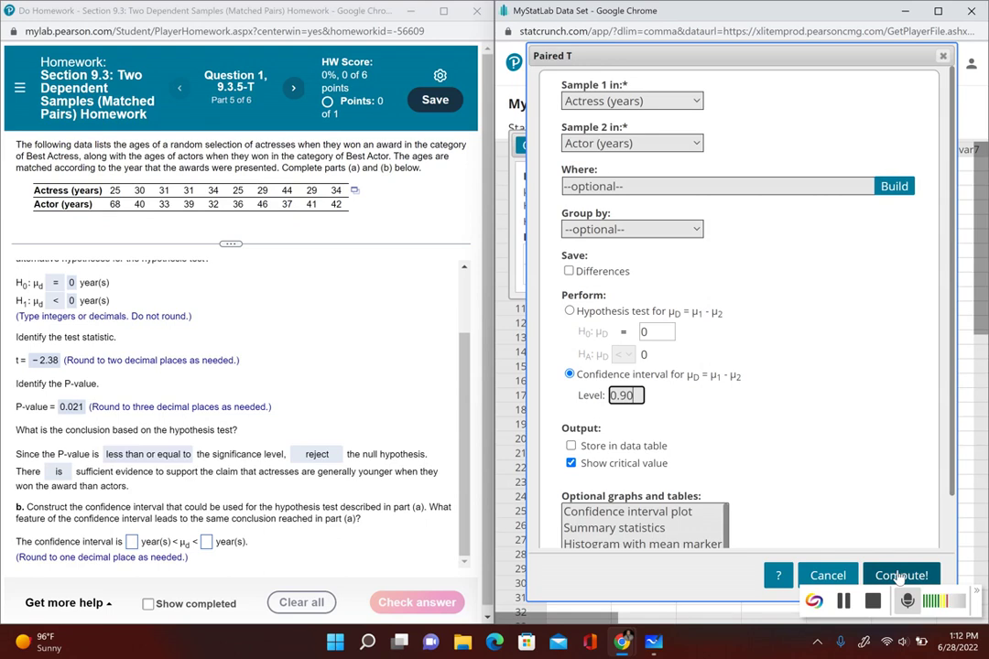
Step: Compute the paired T confidence interval at level 0.90 in StatCrunch and submit its rounded limits, -18.0 and -2.4, in the homework
click(900, 576)
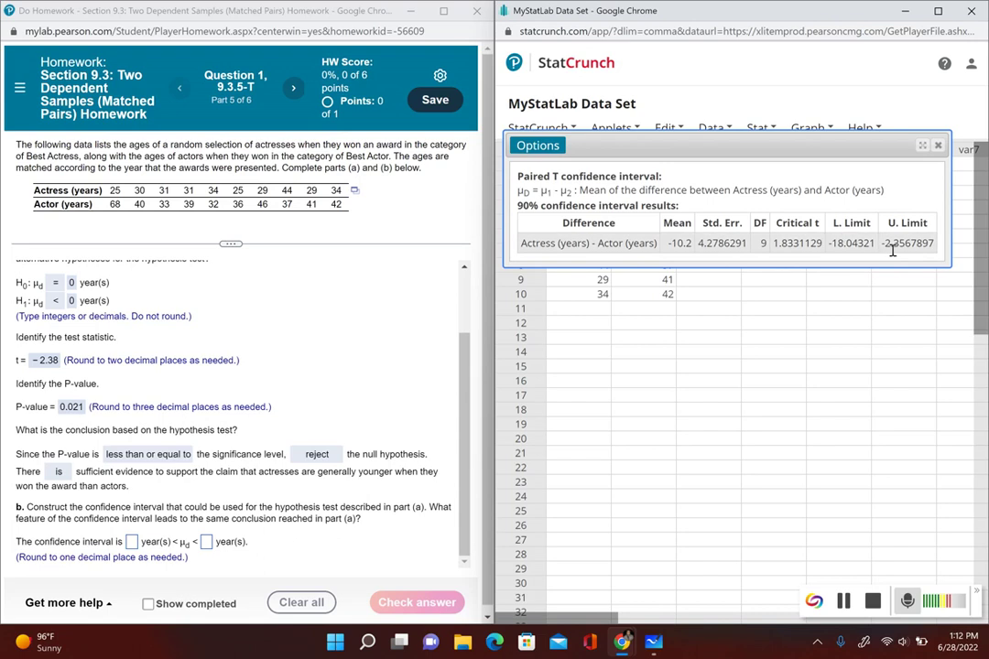
click(133, 542)
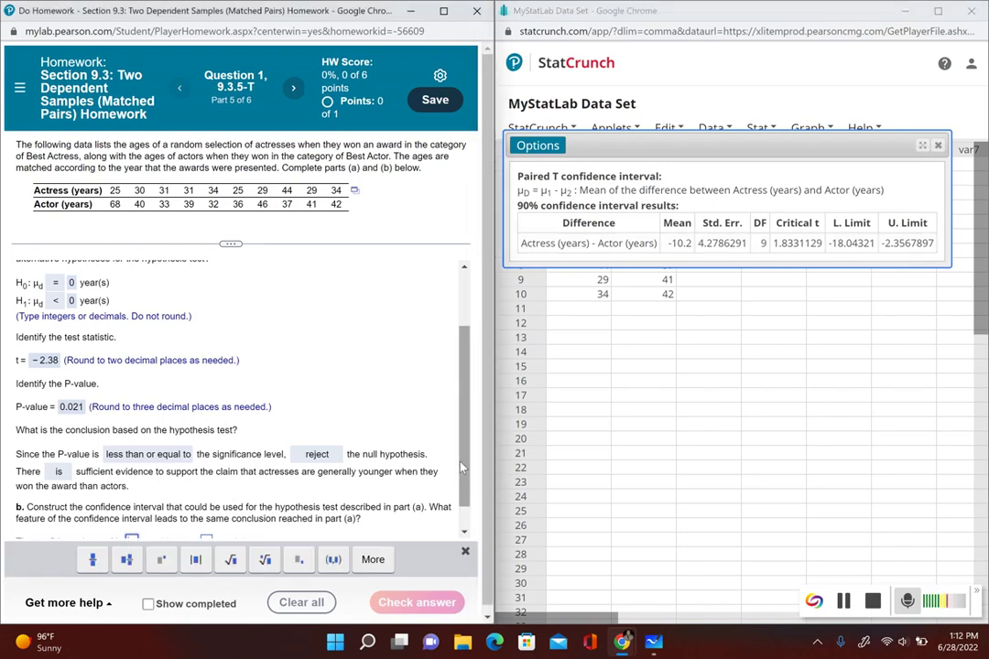
scroll(384, 439, down, 1)
click(131, 513)
text(18.0)
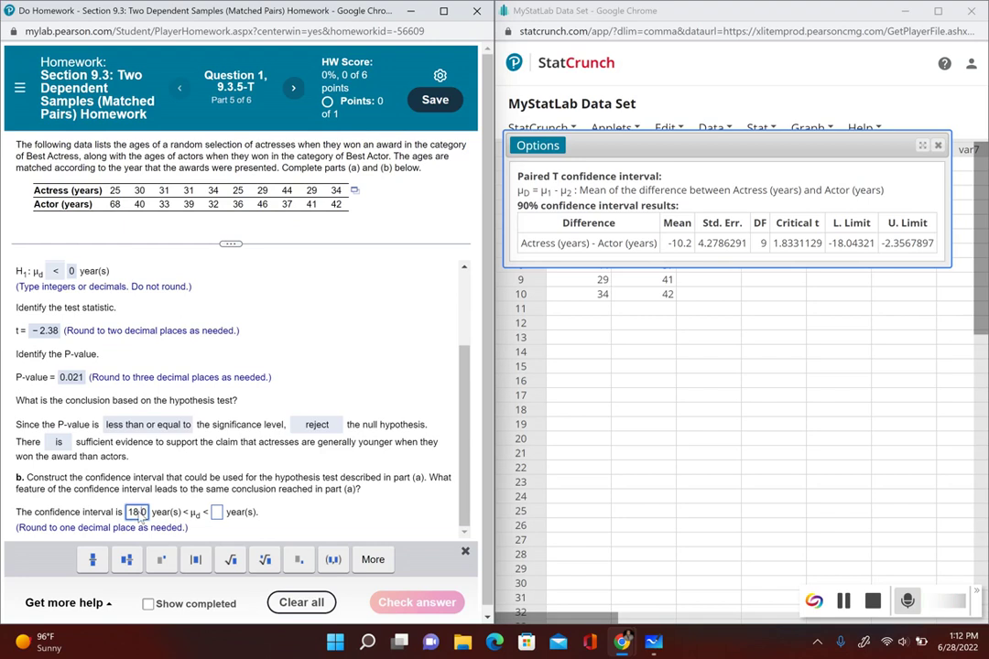
click(129, 512)
text(-)
click(226, 511)
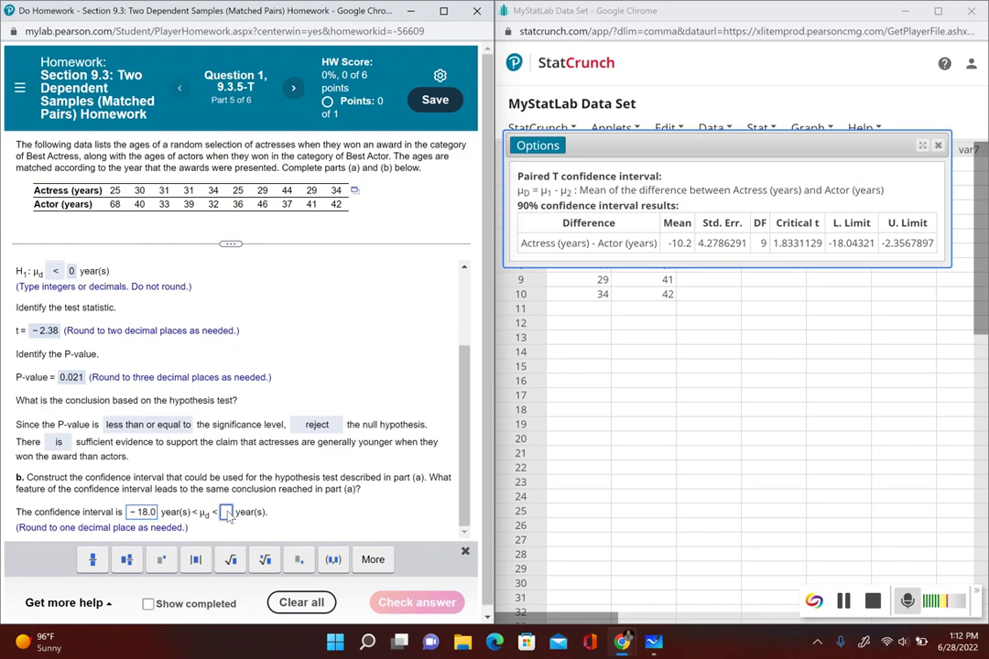
text(-2.4)
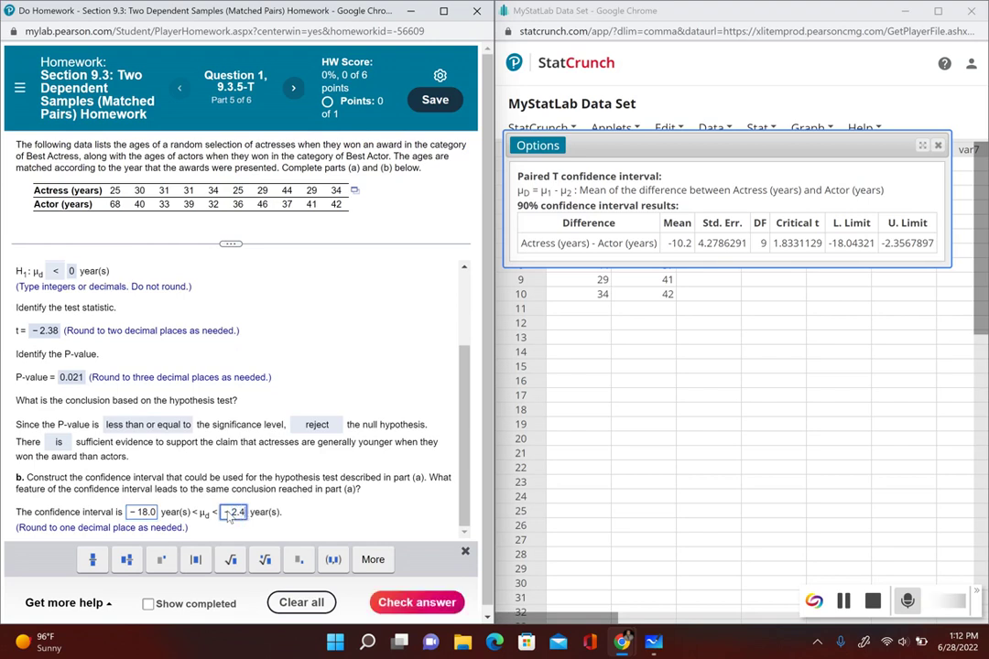
key(Return)
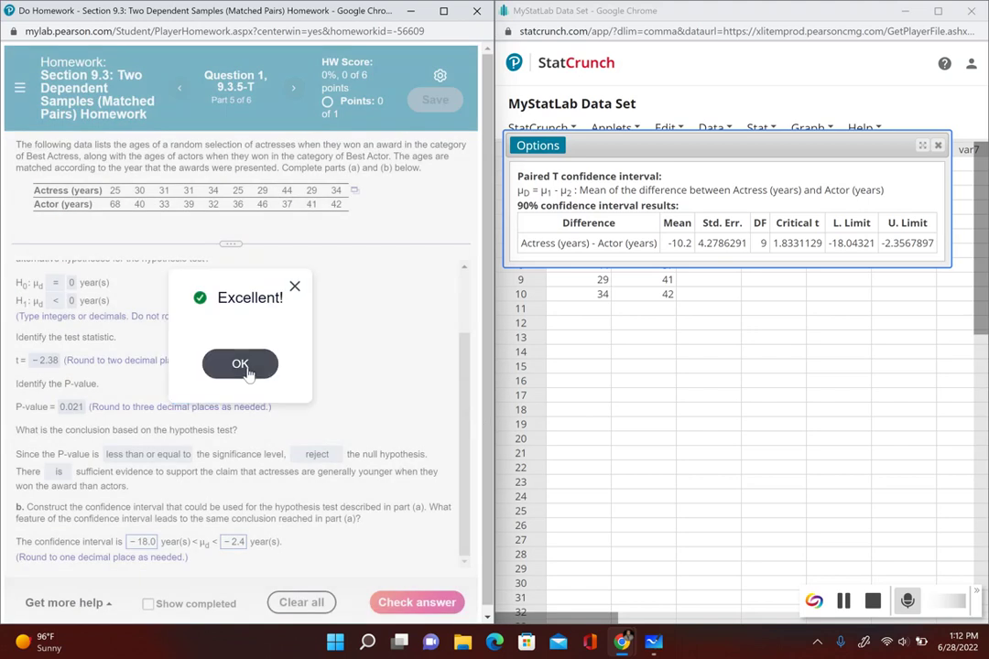
click(247, 369)
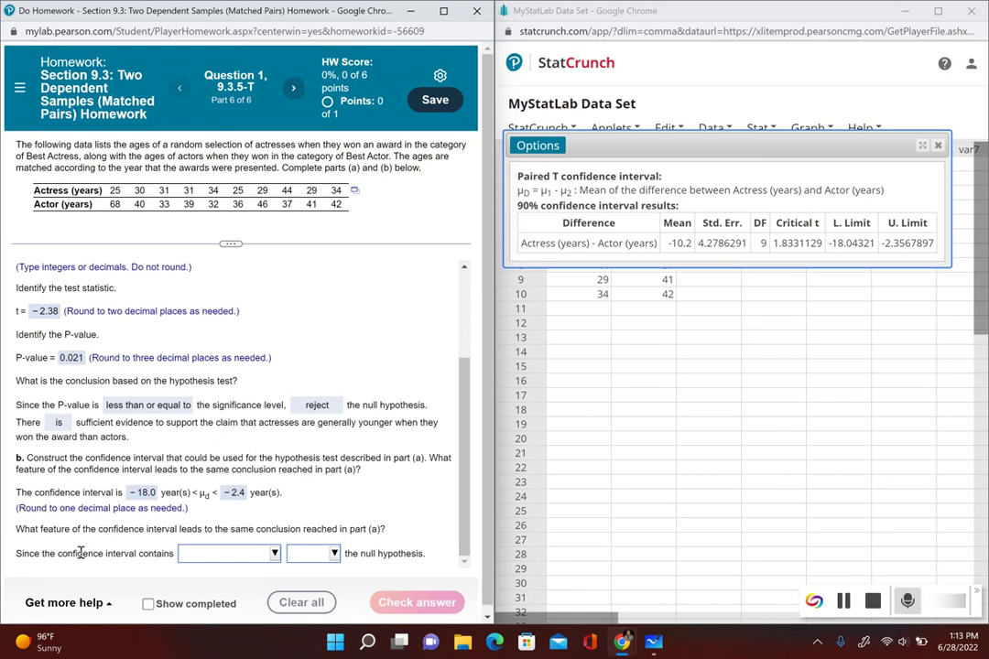
Step: Complete the final statement with "only negative numbers," for the confidence interval and "reject" for the null hypothesis, and check the answer
click(275, 555)
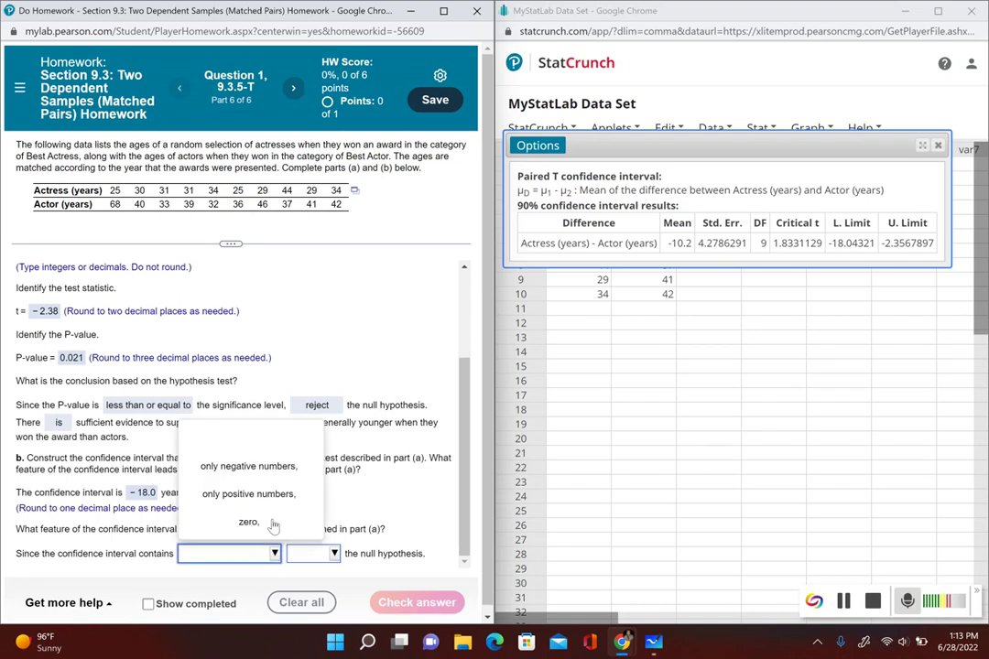
click(265, 469)
click(335, 556)
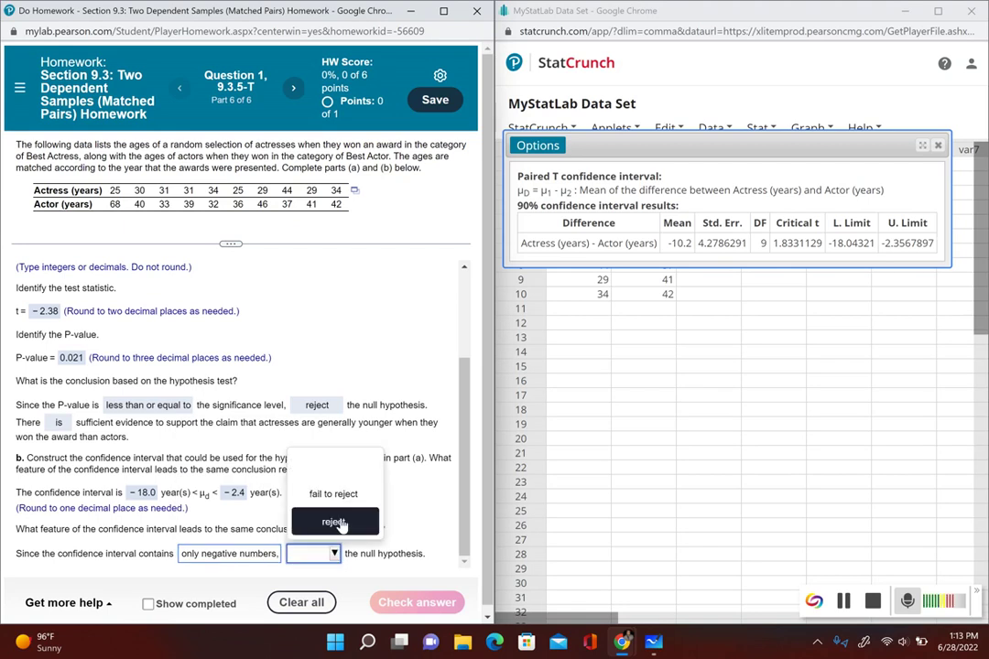
click(335, 522)
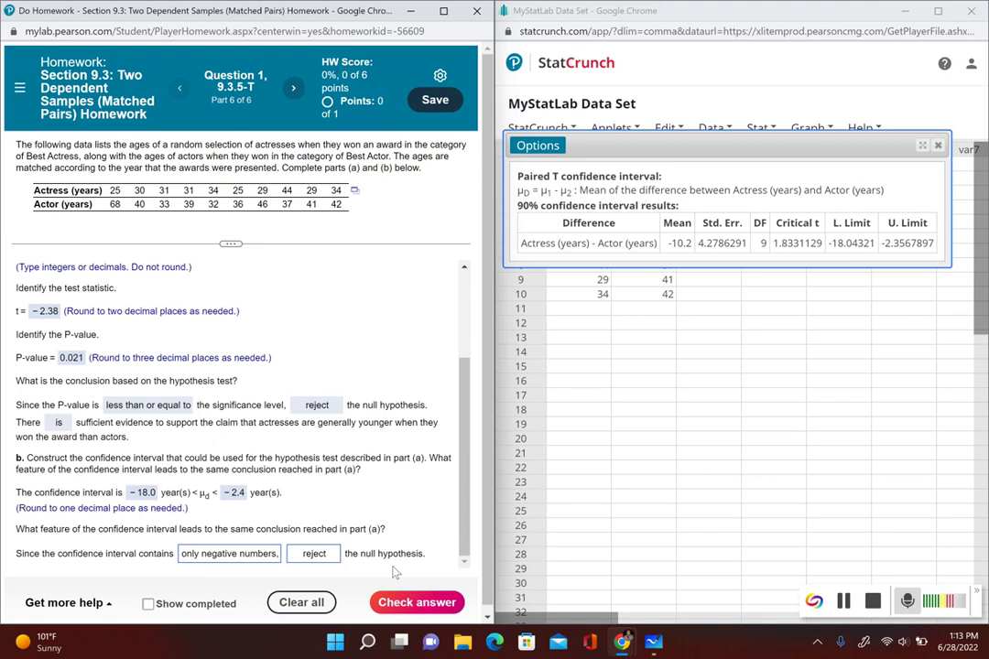
click(414, 601)
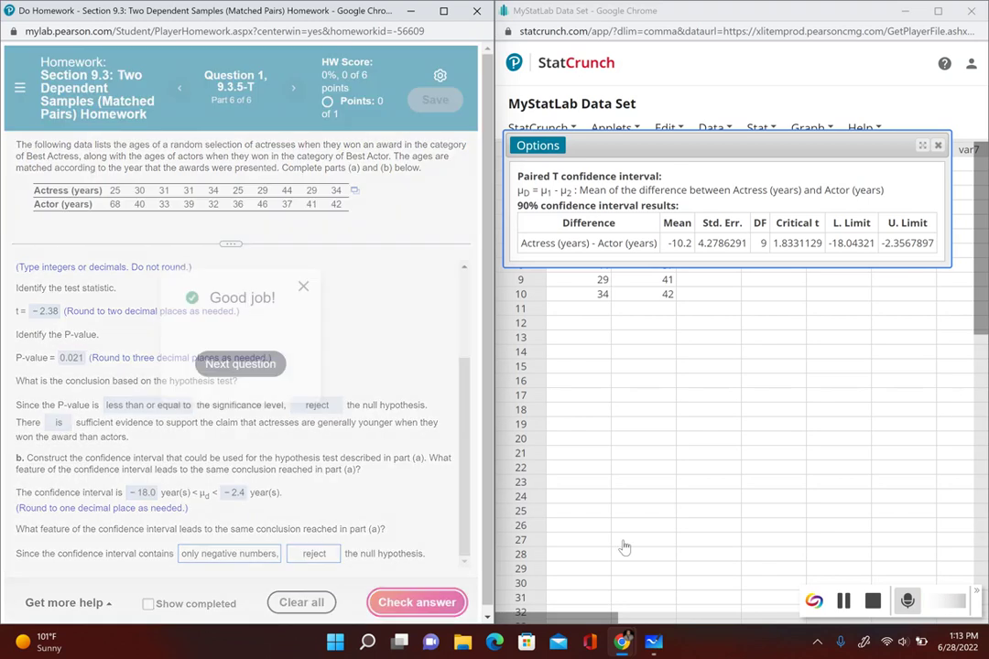